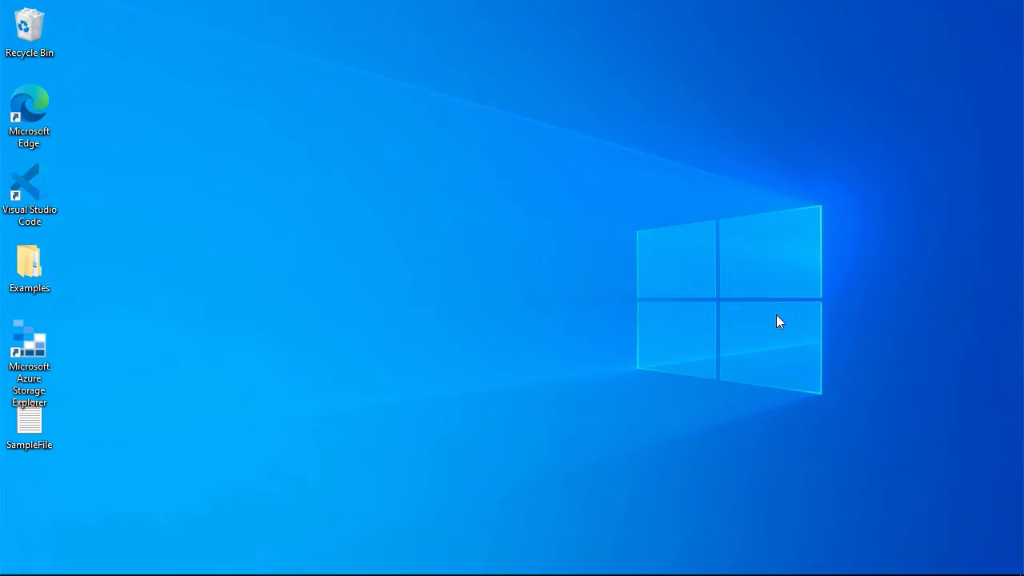
# Step: Open Microsoft Azure Storage Explorer and start a new storage account connection that uses a storage account name and key
pyautogui.doubleClick(36, 349)
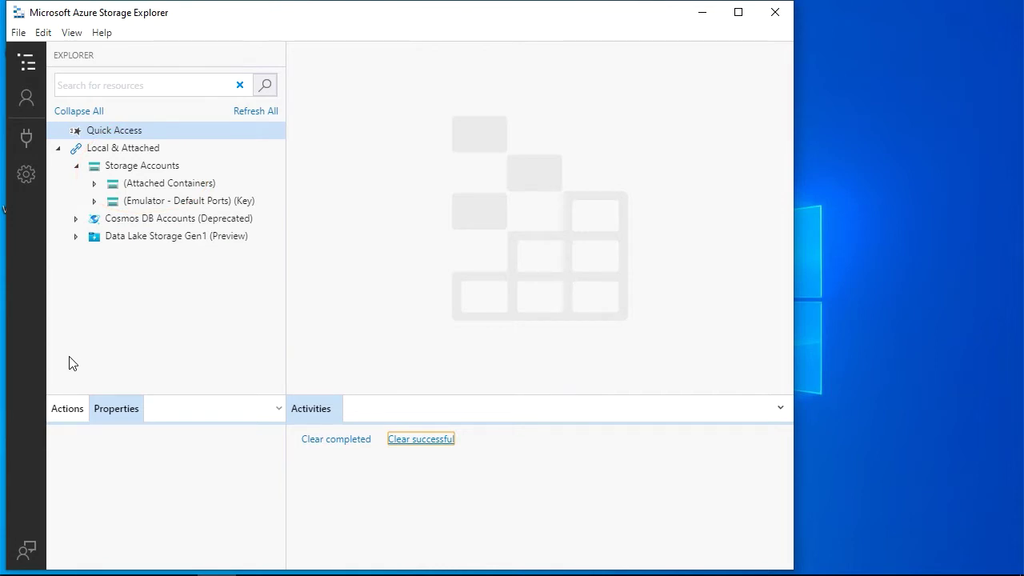
pyautogui.rightClick(156, 168)
pyautogui.click(164, 179)
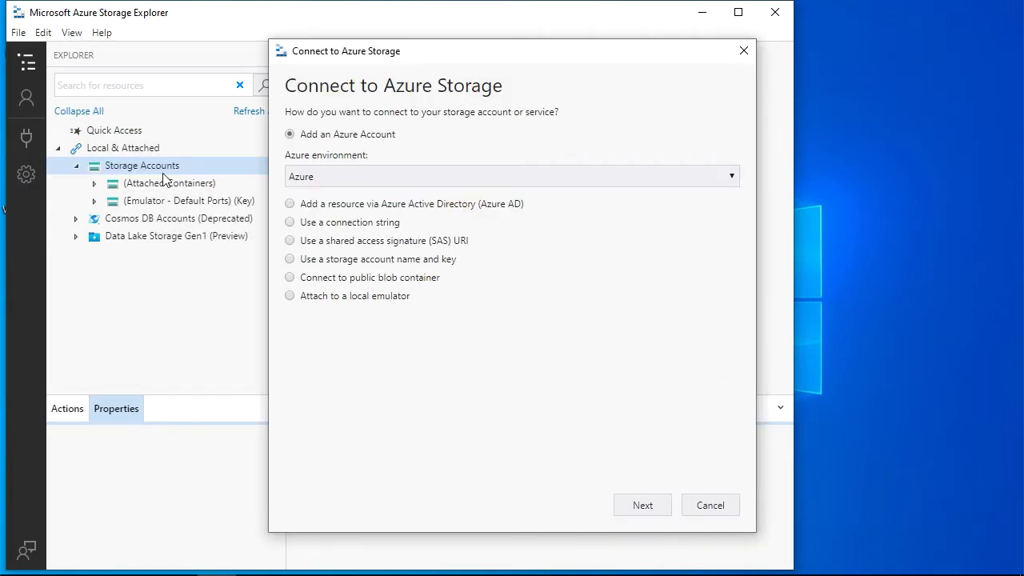
pyautogui.click(289, 258)
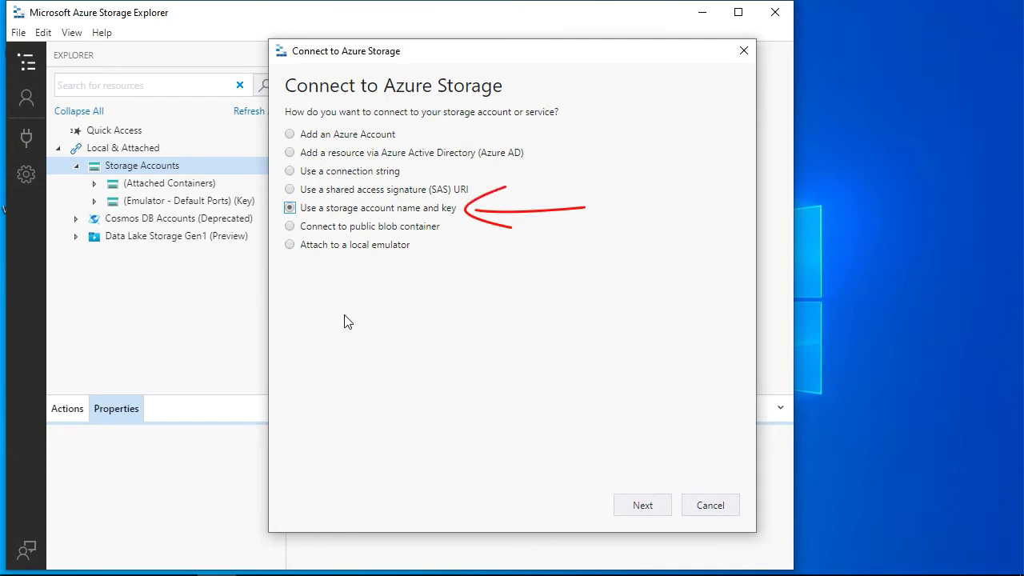
pyautogui.click(629, 505)
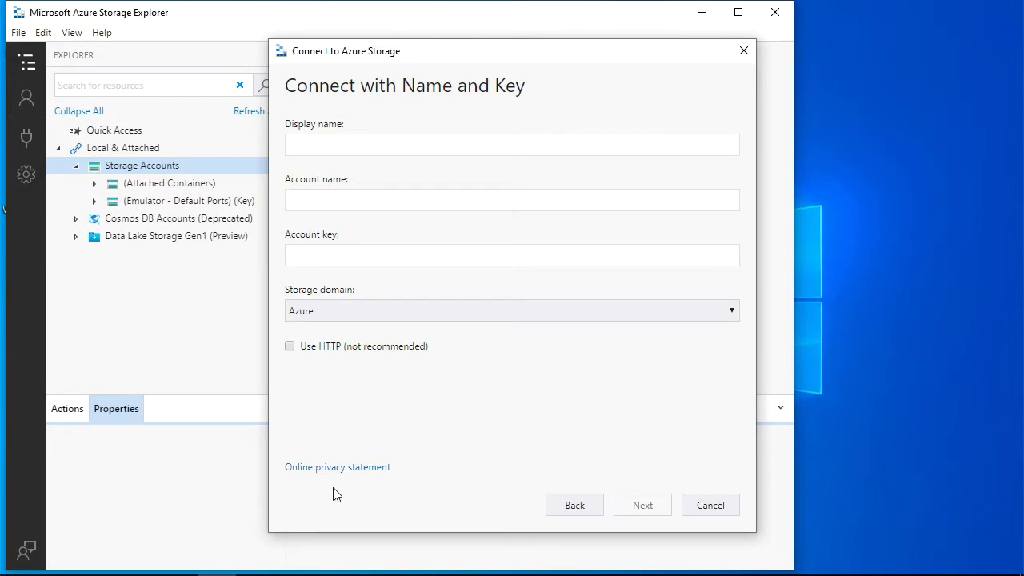
# Step: Copy the storage account name from its access keys page in the Azure portal and enter skylinesstgacct as display name and account name in Storage Explorer
pyautogui.hotkey('alt', 'Tab')
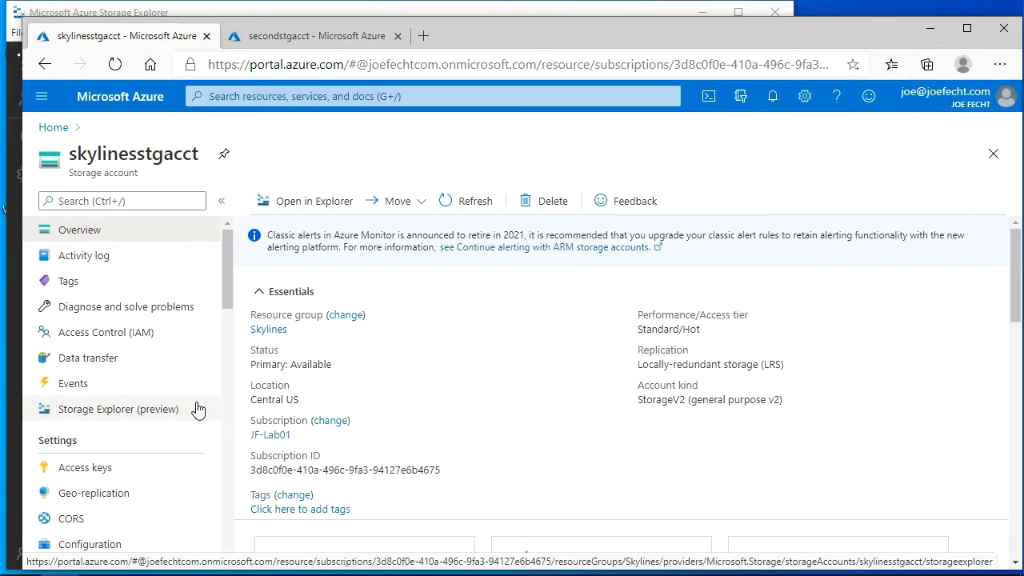
pyautogui.click(128, 471)
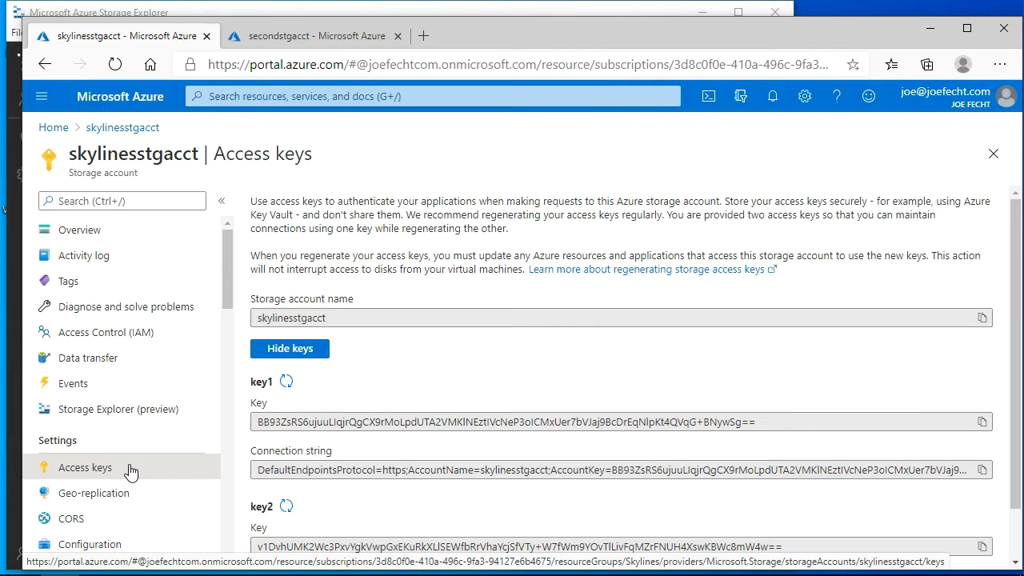
pyautogui.click(983, 319)
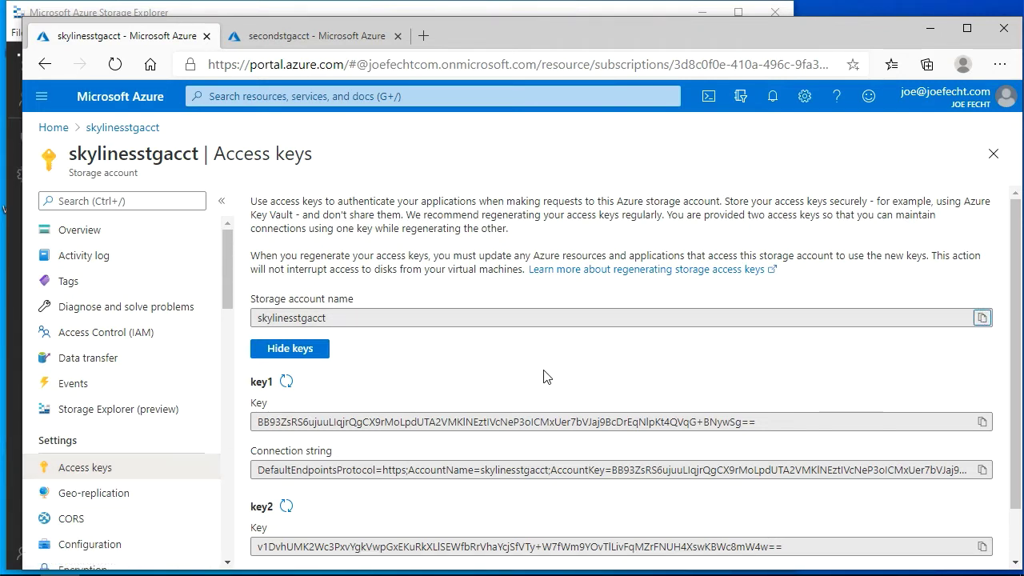
pyautogui.click(206, 569)
pyautogui.click(368, 149)
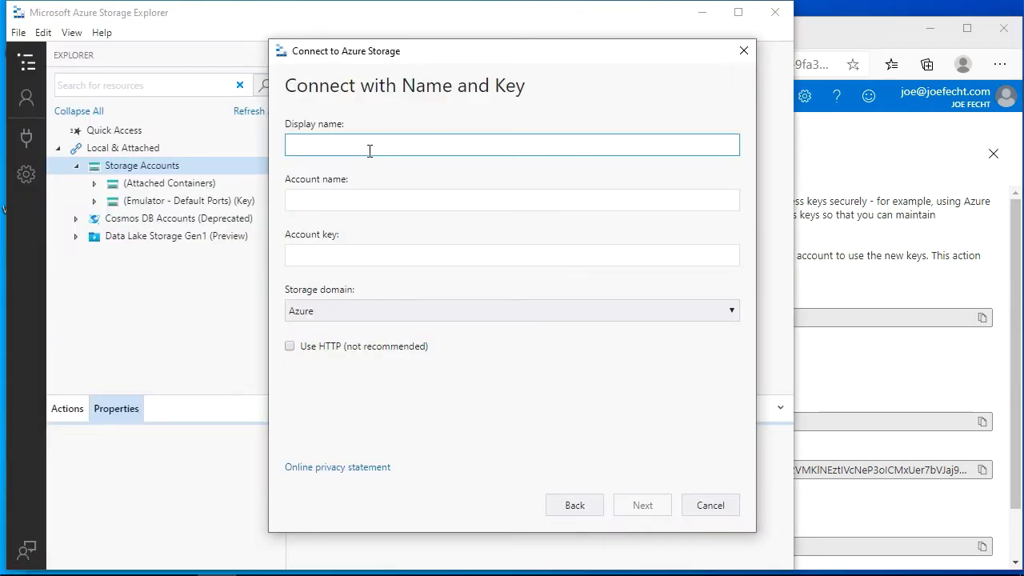
pyautogui.hotkey('ctrl', 'v')
pyautogui.click(376, 199)
pyautogui.hotkey('ctrl', 'v')
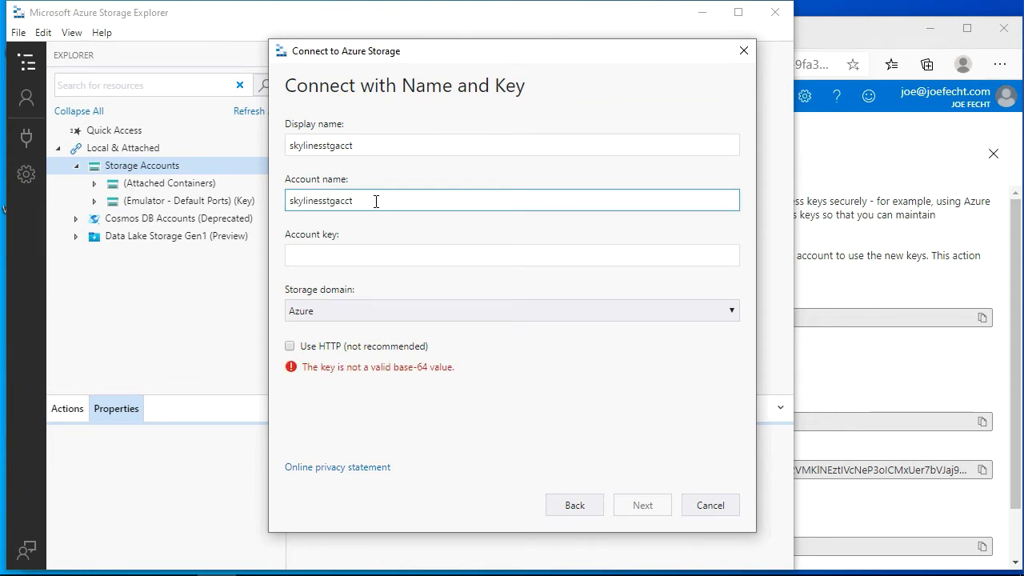
# Step: Copy the key1 access key from the Azure portal, paste it as the account key in Storage Explorer, and connect to the account
pyautogui.click(861, 371)
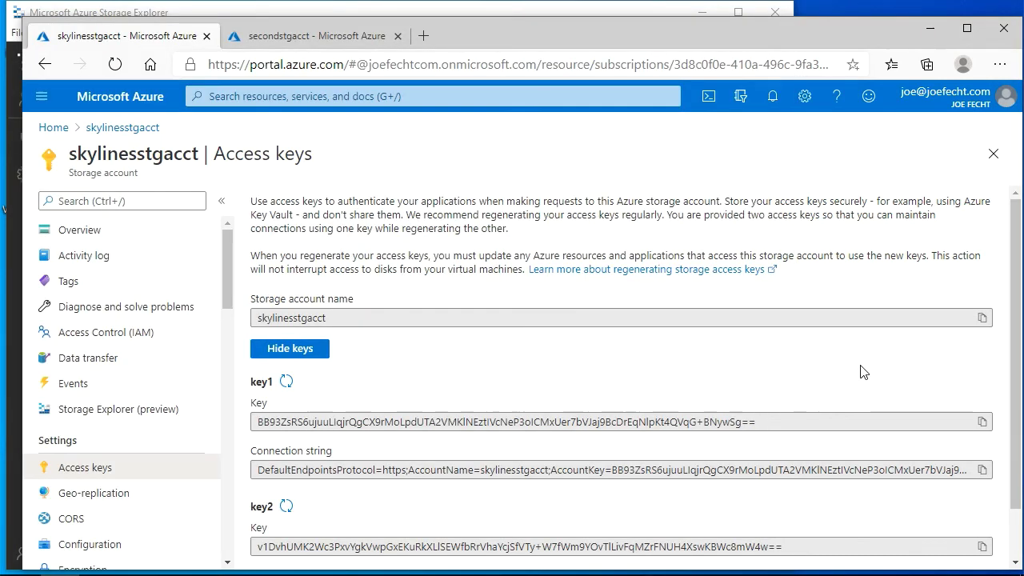
pyautogui.click(986, 425)
pyautogui.click(218, 568)
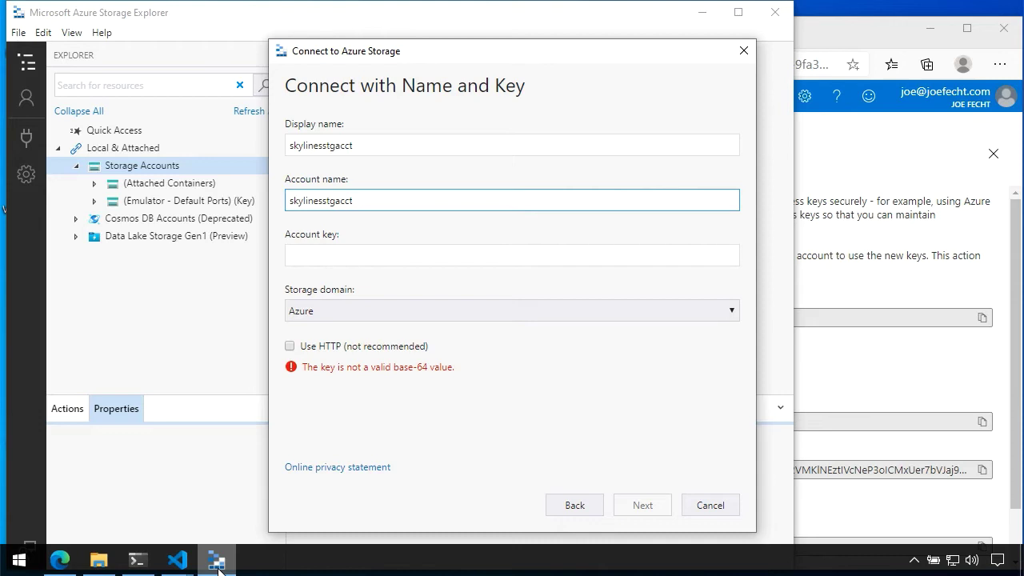
pyautogui.click(332, 253)
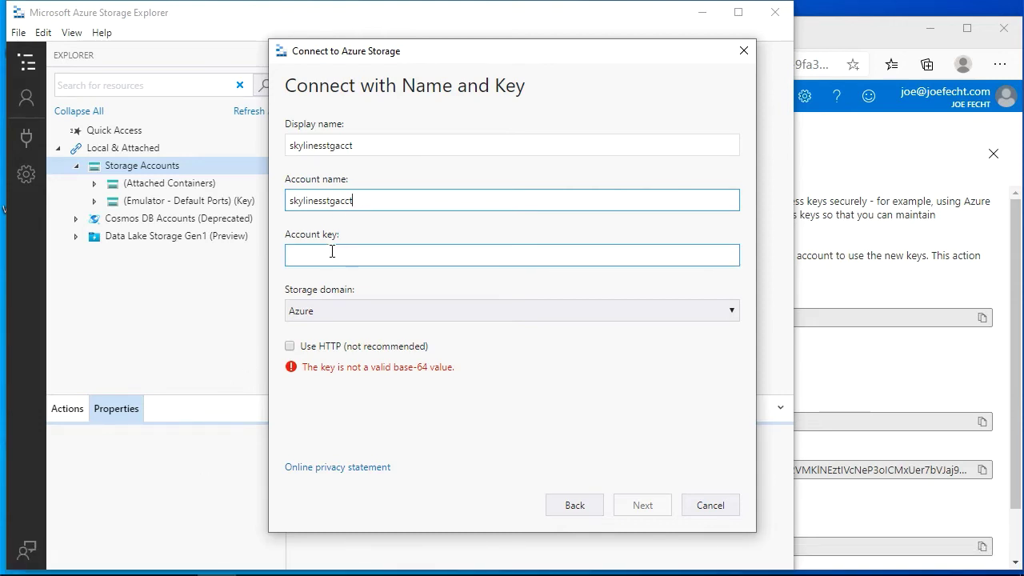
pyautogui.hotkey('ctrl', 'v')
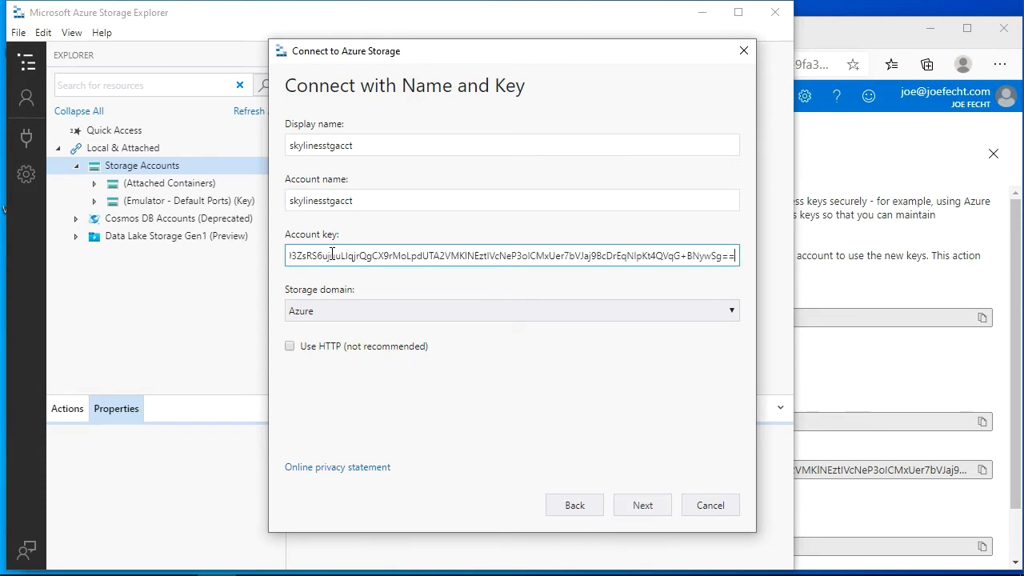
pyautogui.click(643, 502)
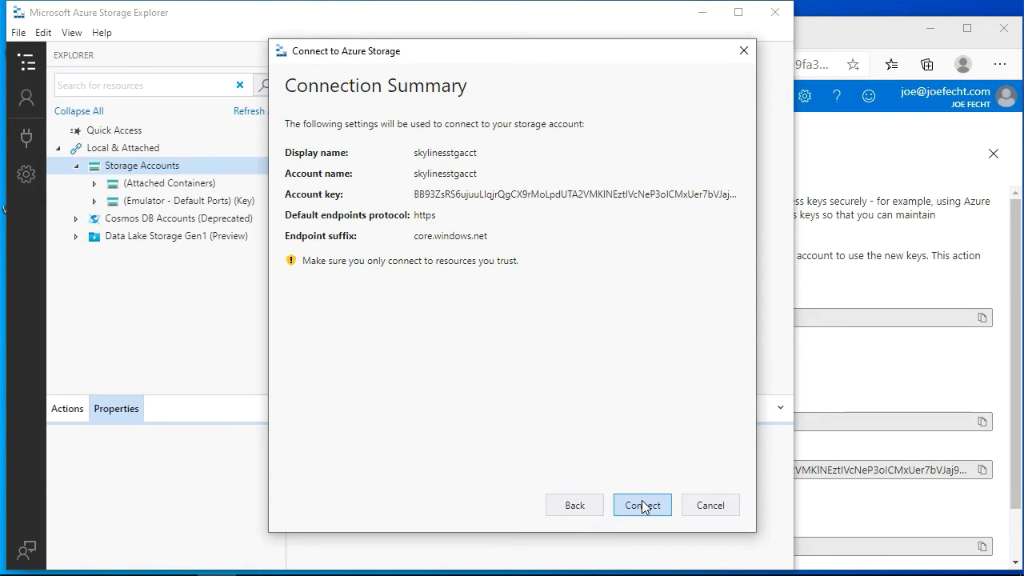
pyautogui.click(642, 505)
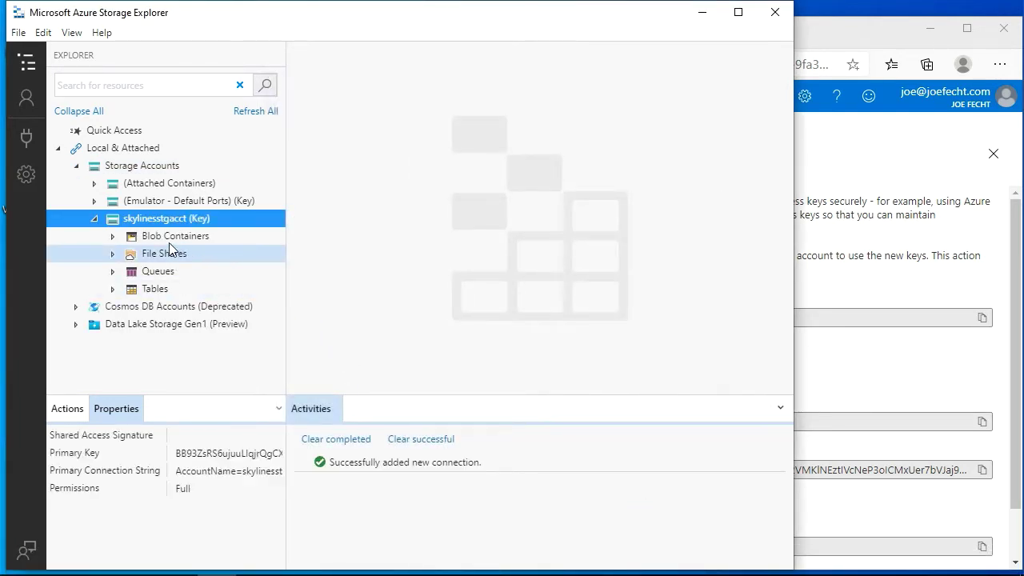
# Step: Open the blob container container1 and upload SampleFile.txt from the Desktop as a block blob with the default access tier
pyautogui.click(113, 237)
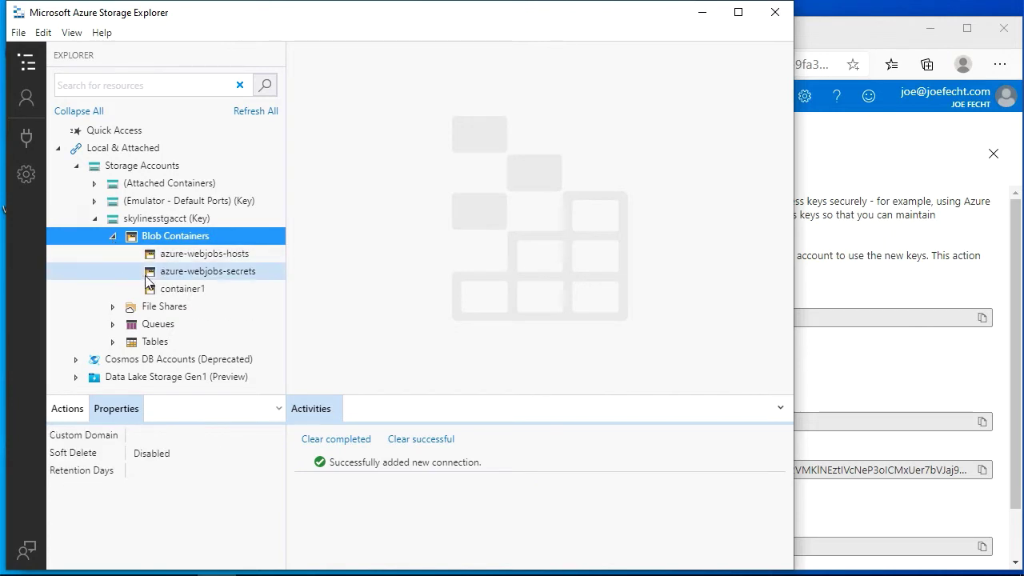
pyautogui.click(164, 290)
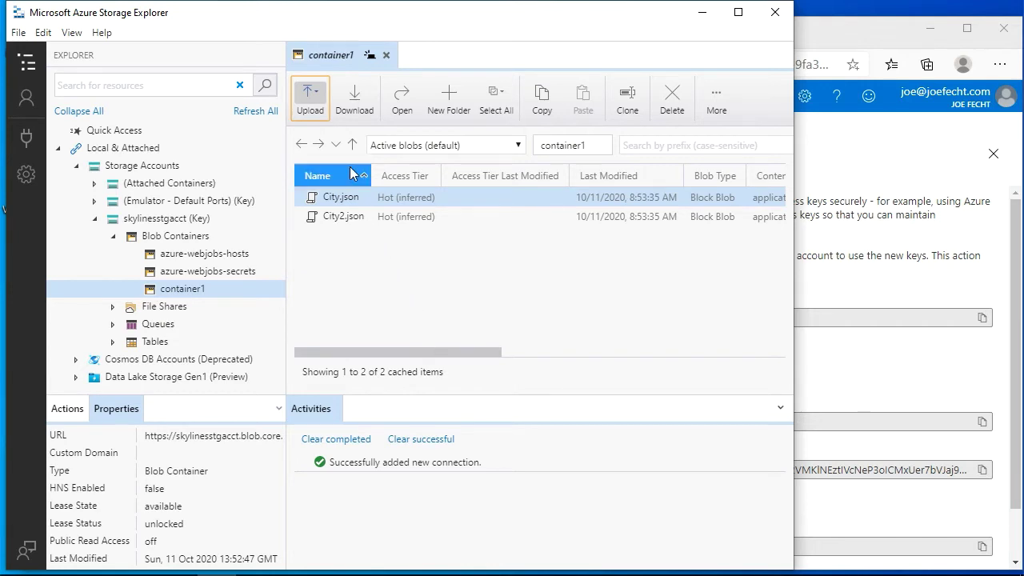
pyautogui.click(322, 99)
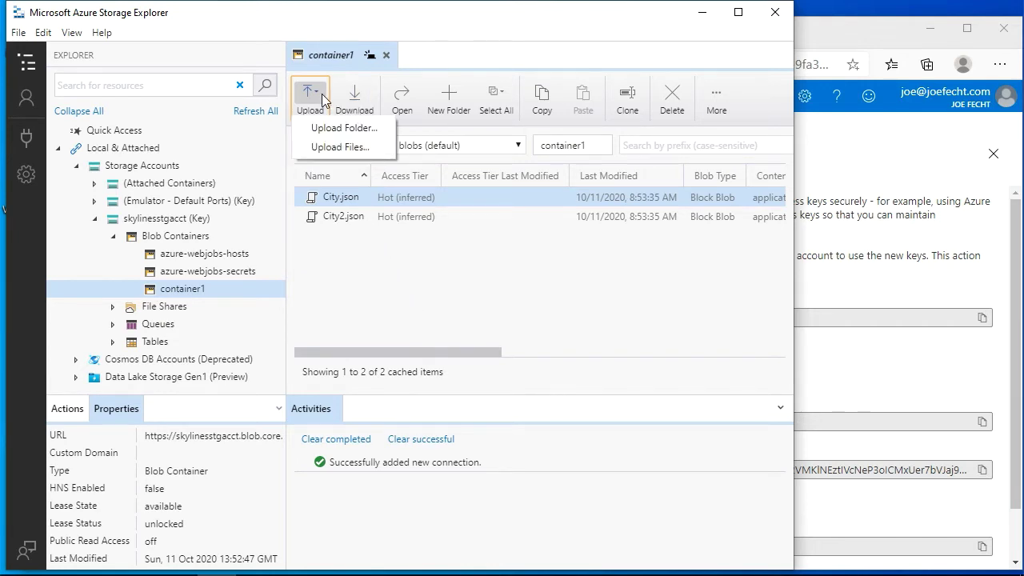
pyautogui.click(368, 147)
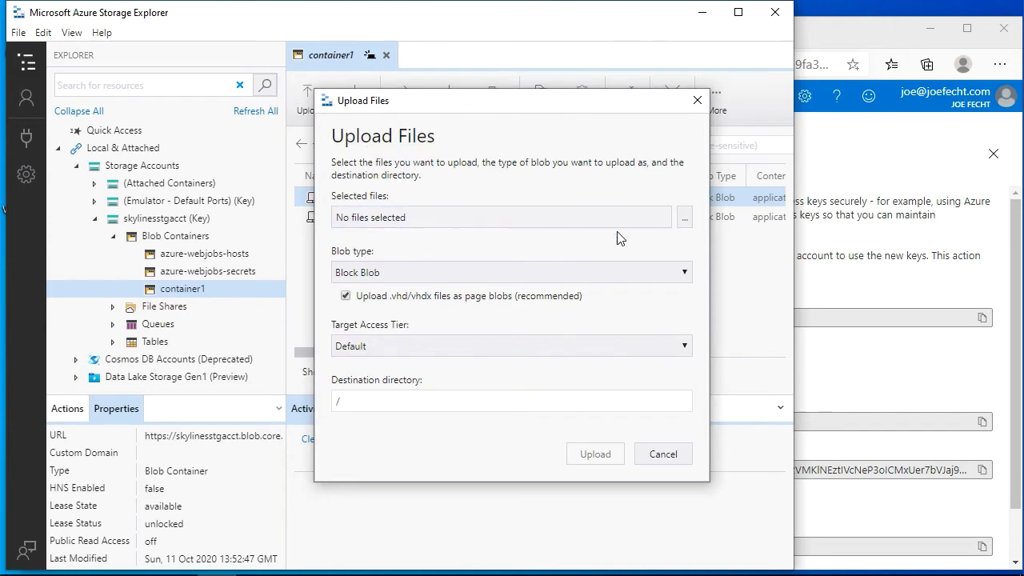
pyautogui.click(684, 218)
pyautogui.click(610, 261)
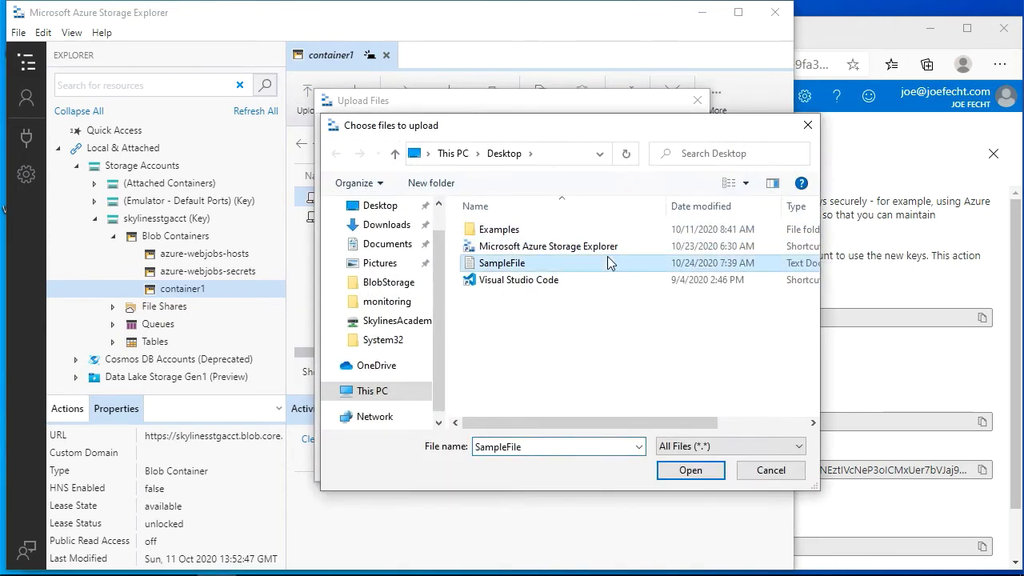
pyautogui.click(692, 470)
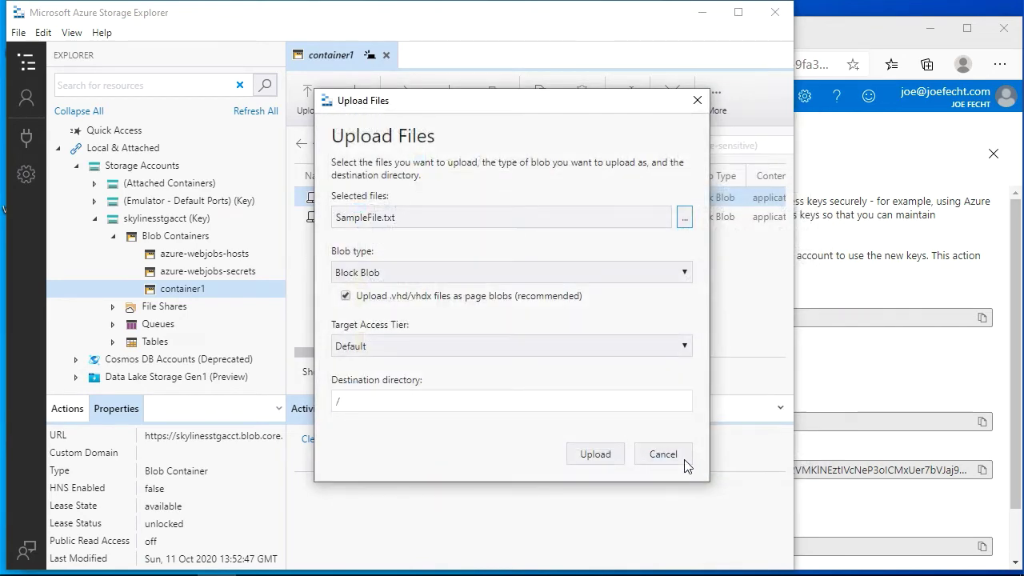
pyautogui.click(621, 454)
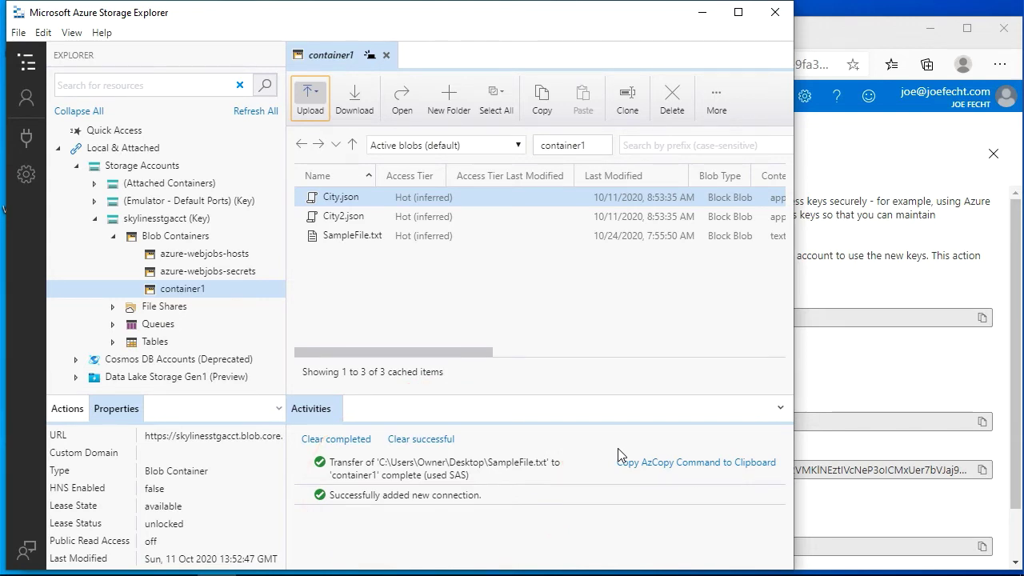
# Step: Open container1 in the Azure portal's Storage Explorer (preview) and copy the URL of SampleFile.txt
pyautogui.hotkey('alt', 'Tab')
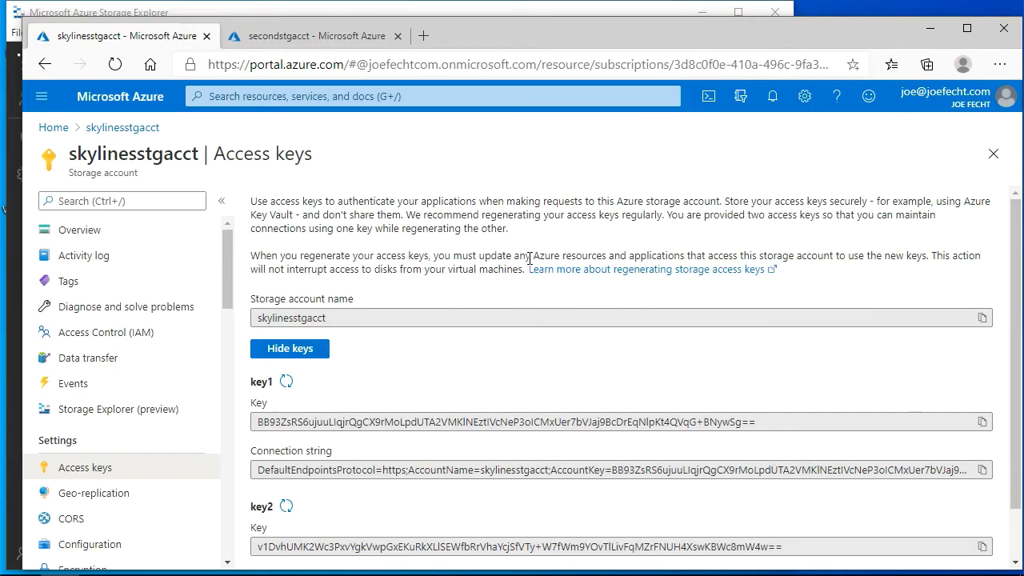
pyautogui.click(189, 412)
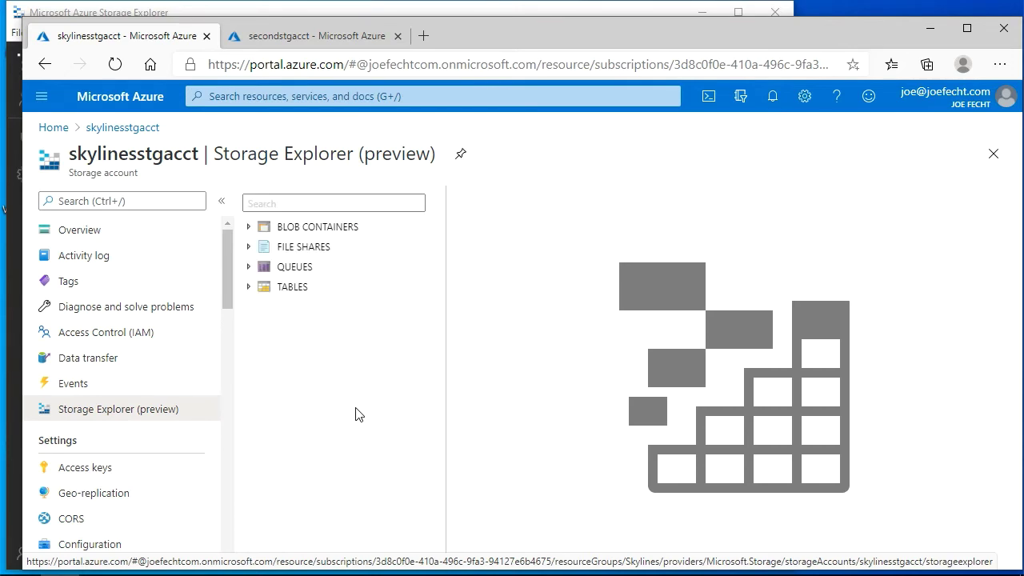
pyautogui.click(247, 228)
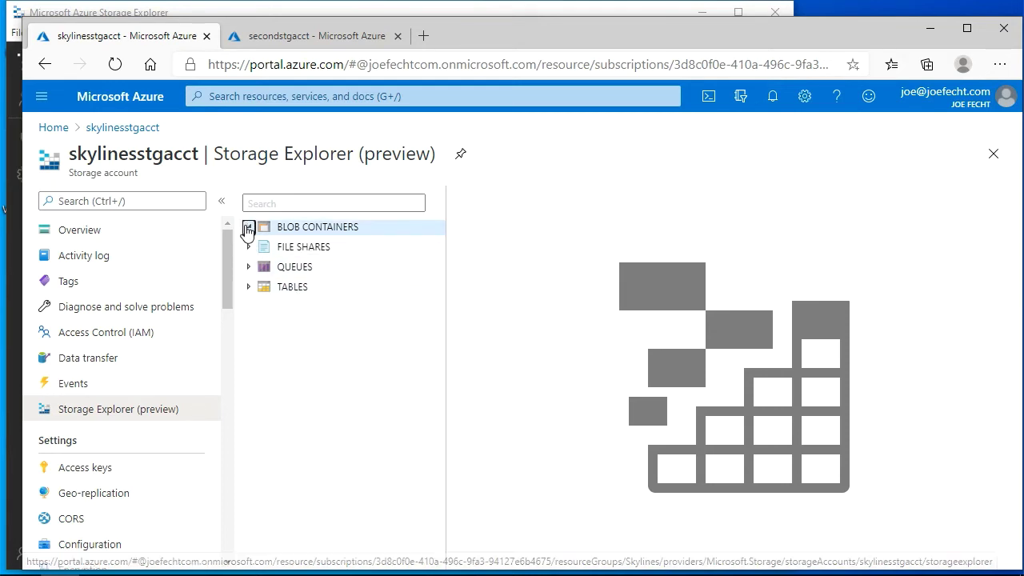
pyautogui.click(332, 291)
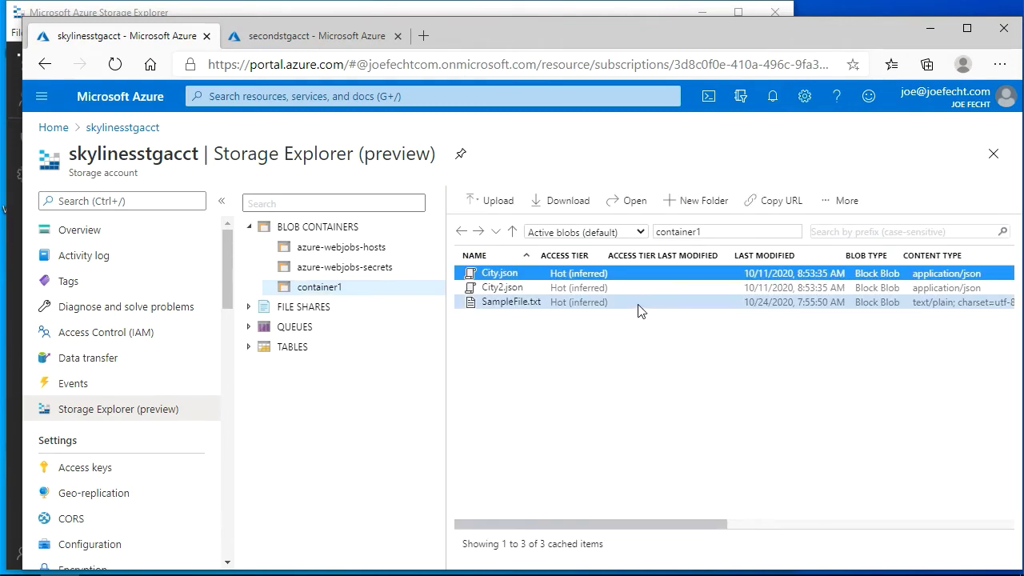
pyautogui.click(638, 304)
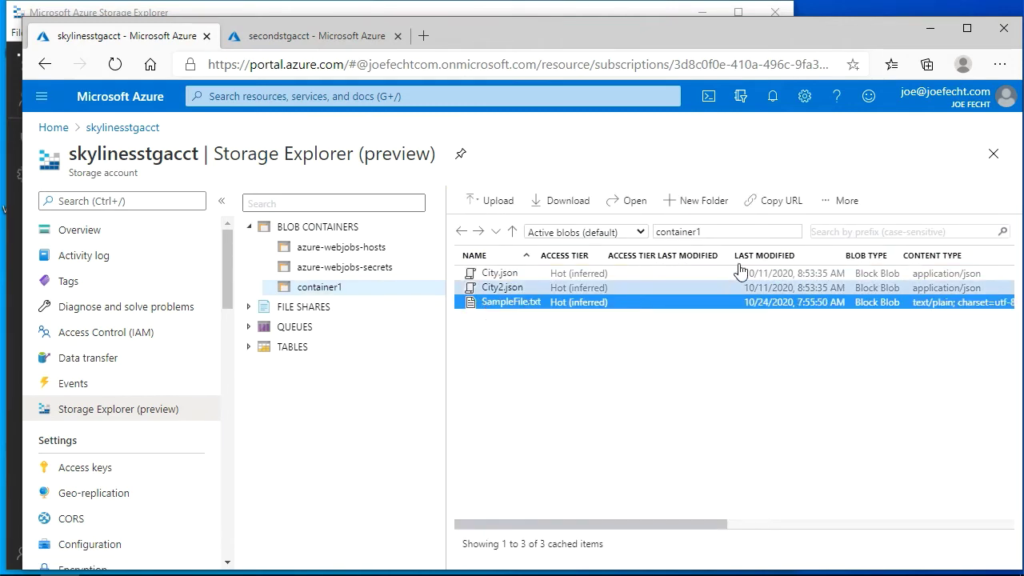
pyautogui.click(774, 204)
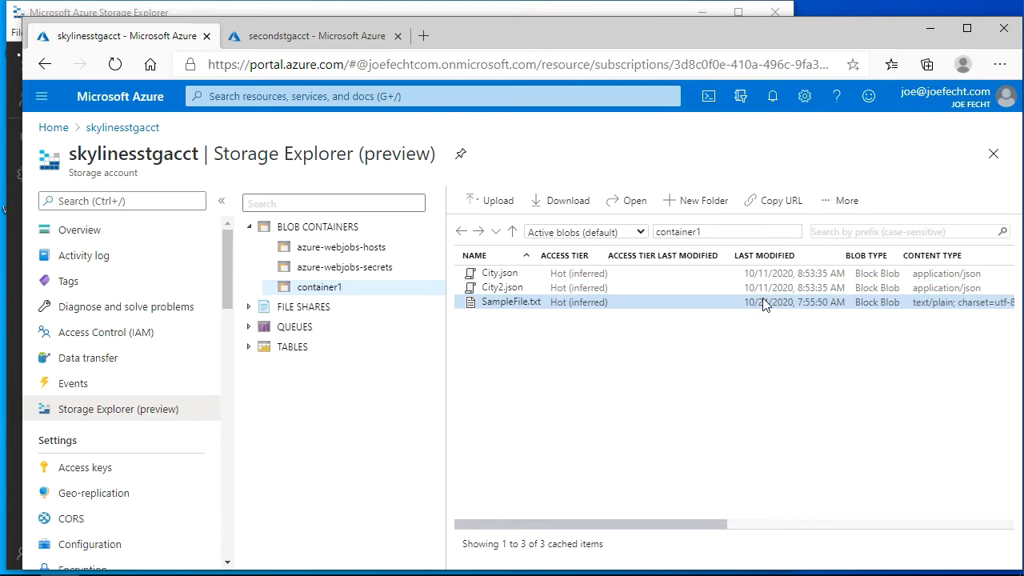
# Step: Check the copied SampleFile.txt URL in a new browser tab, and close that tab
pyautogui.click(426, 35)
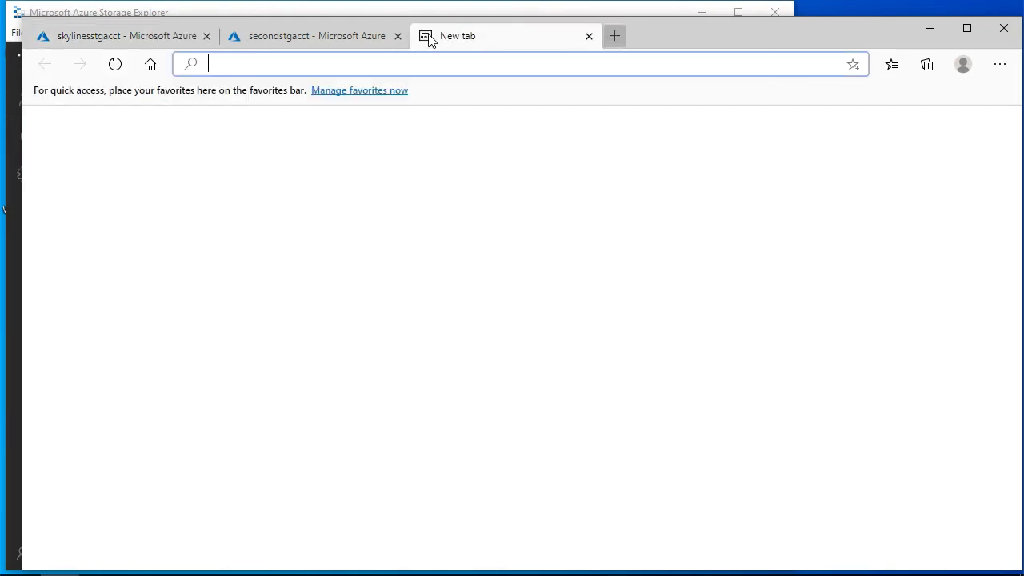
pyautogui.hotkey('ctrl', 'v')
pyautogui.press('Return')
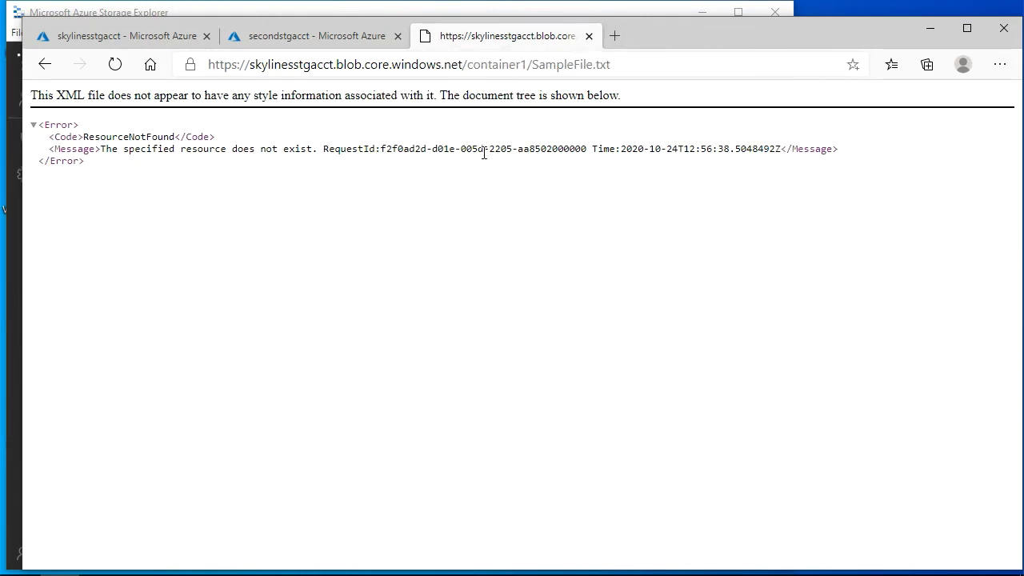
pyautogui.click(588, 37)
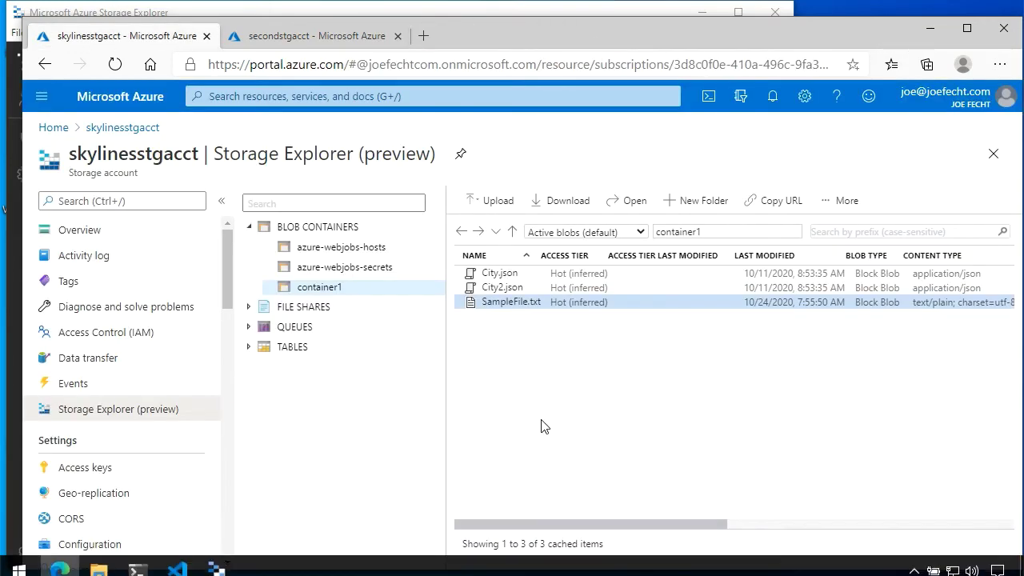
pyautogui.click(177, 568)
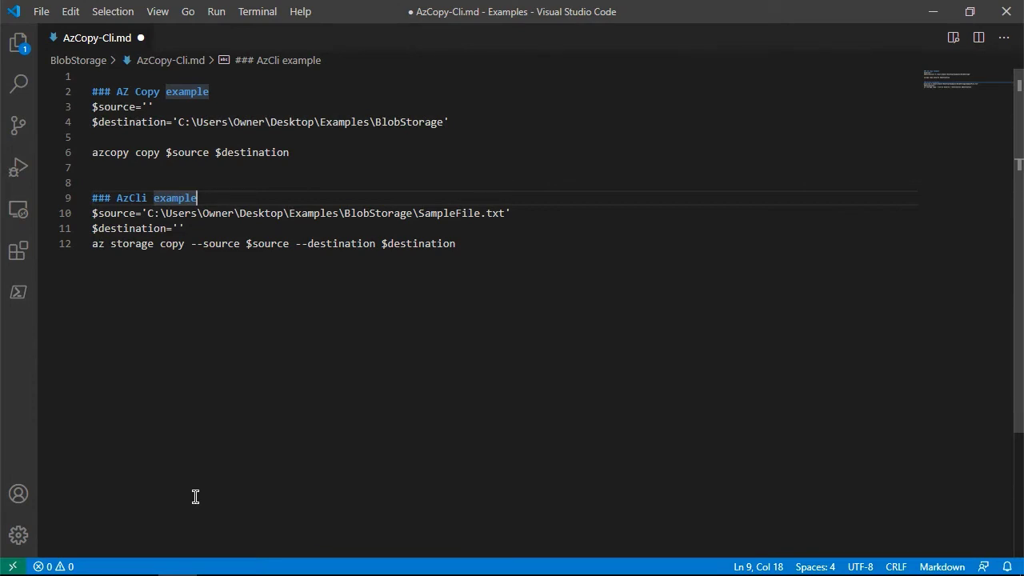
pyautogui.click(148, 106)
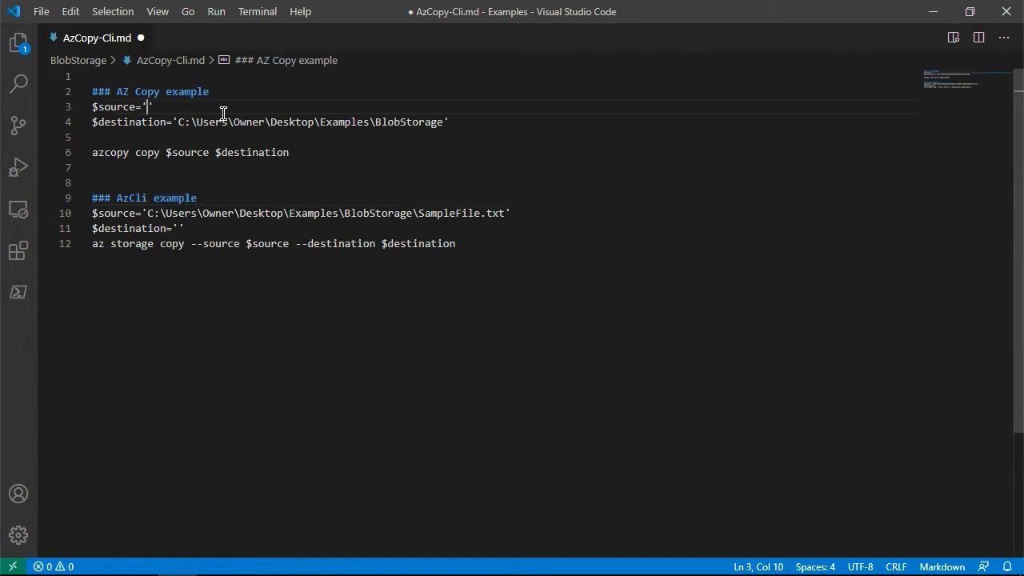
pyautogui.hotkey('ctrl', 'v')
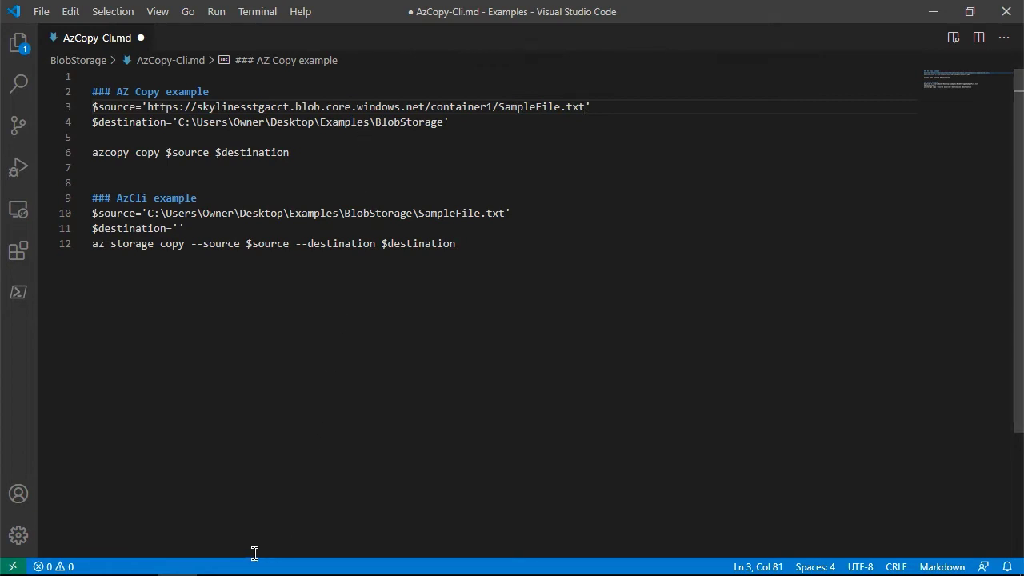
# Step: In the Azure portal, open the shared access signature settings of skylinesstgacct and limit the allowed services to Blob
pyautogui.moveTo(164, 575)
pyautogui.click(60, 560)
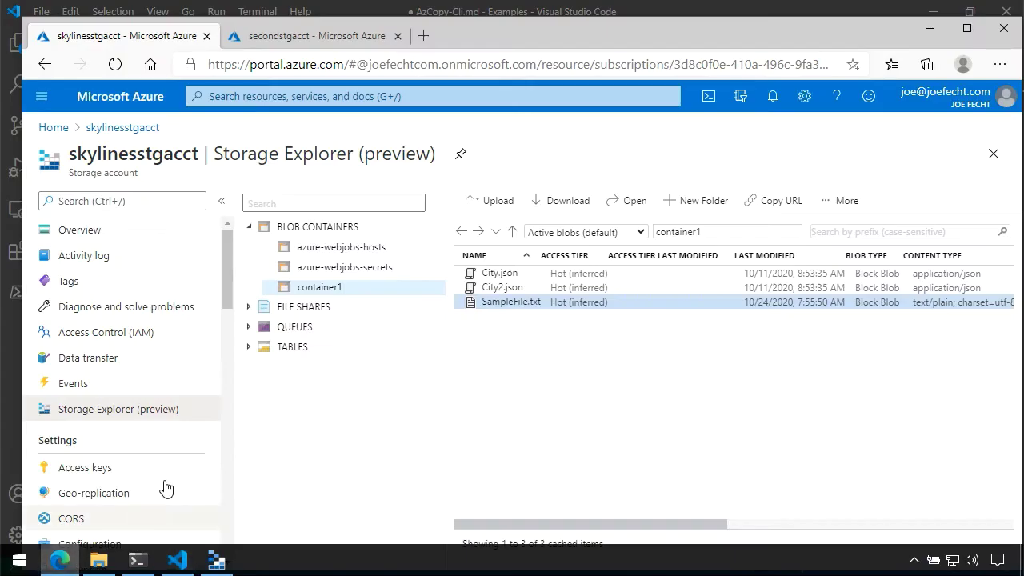
pyautogui.scroll(-3, 198, 427)
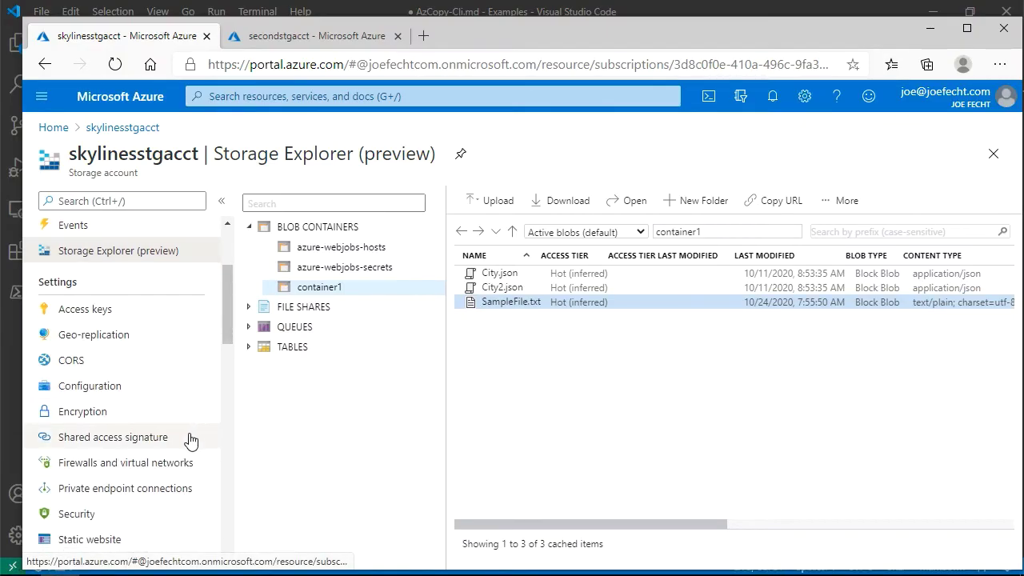
pyautogui.click(188, 438)
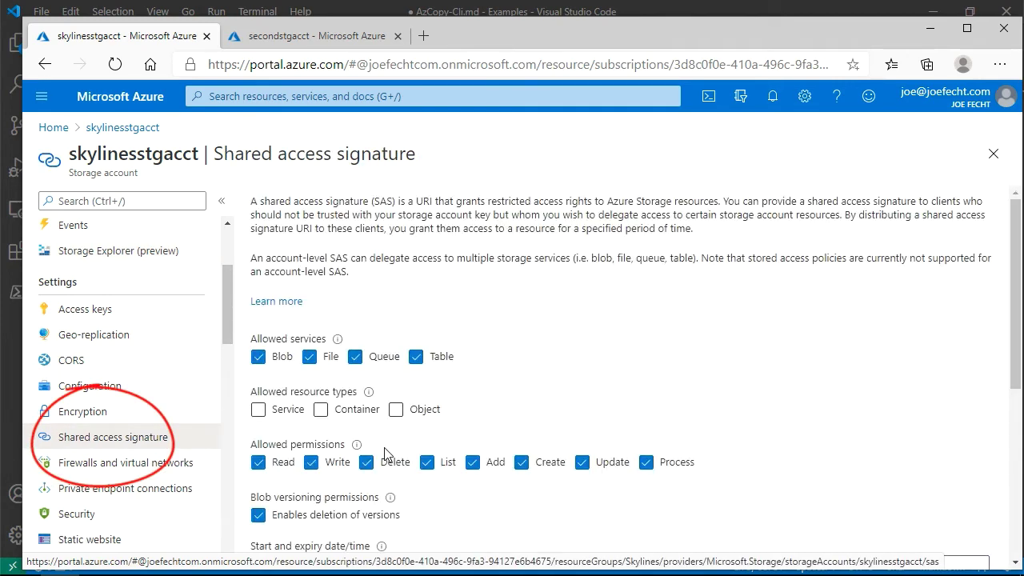
pyautogui.click(316, 357)
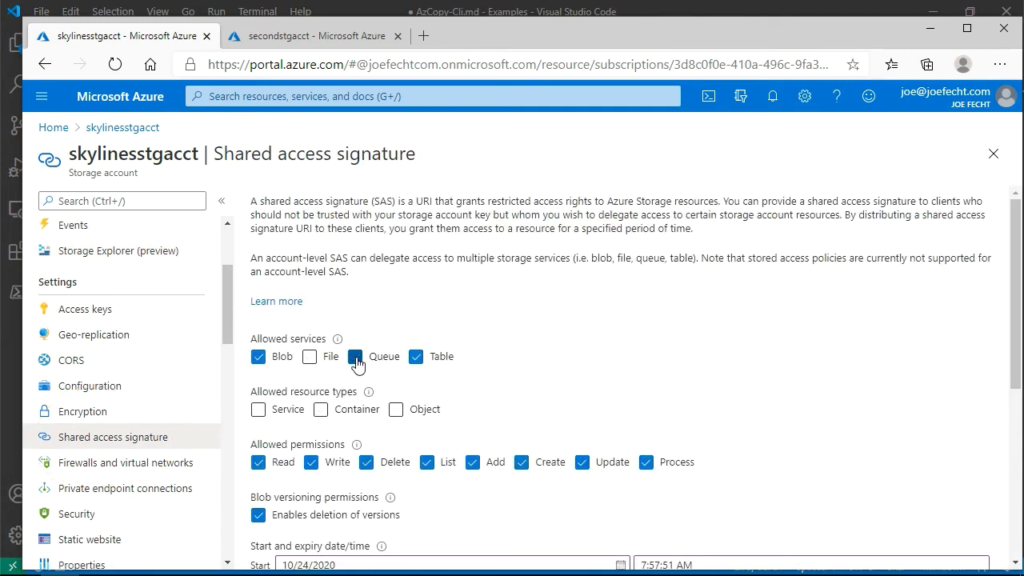
pyautogui.click(354, 357)
pyautogui.click(416, 357)
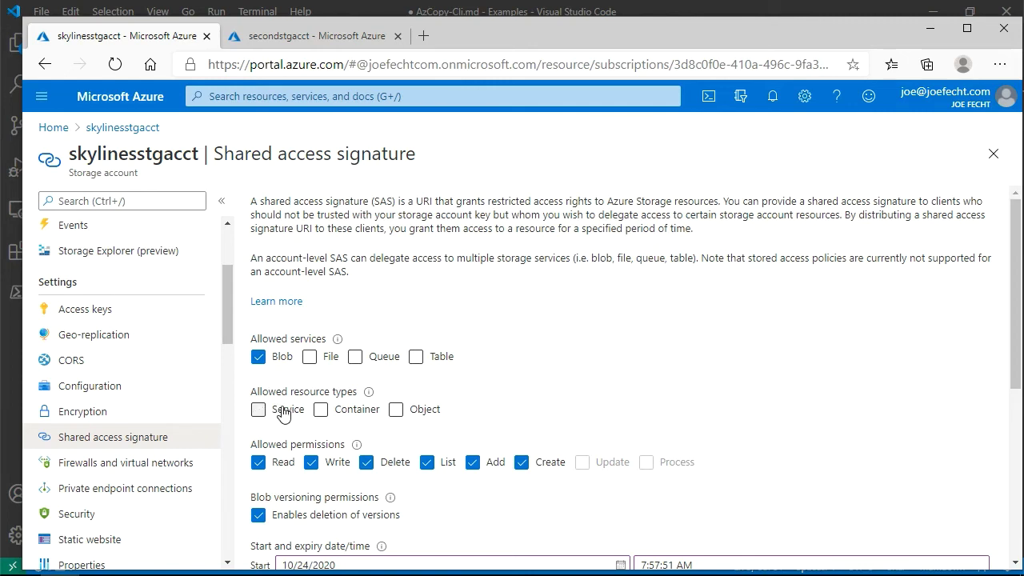
# Step: Allow the Service, Container and Object resource types and generate the SAS and connection string with signing key key1
pyautogui.click(258, 410)
pyautogui.click(320, 410)
pyautogui.click(395, 410)
pyautogui.scroll(-3, 461, 409)
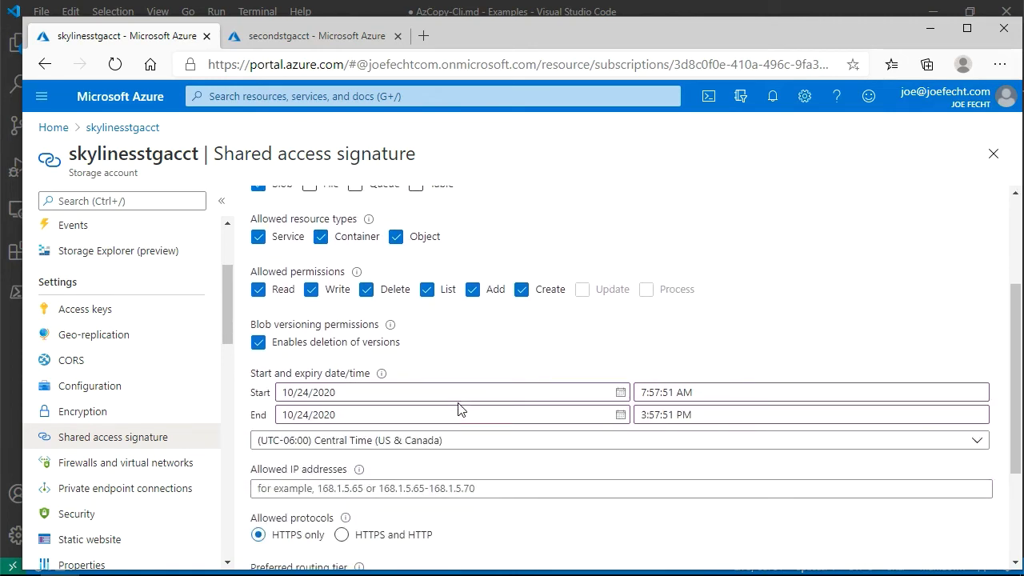
pyautogui.scroll(-2, 458, 409)
pyautogui.scroll(-1, 459, 409)
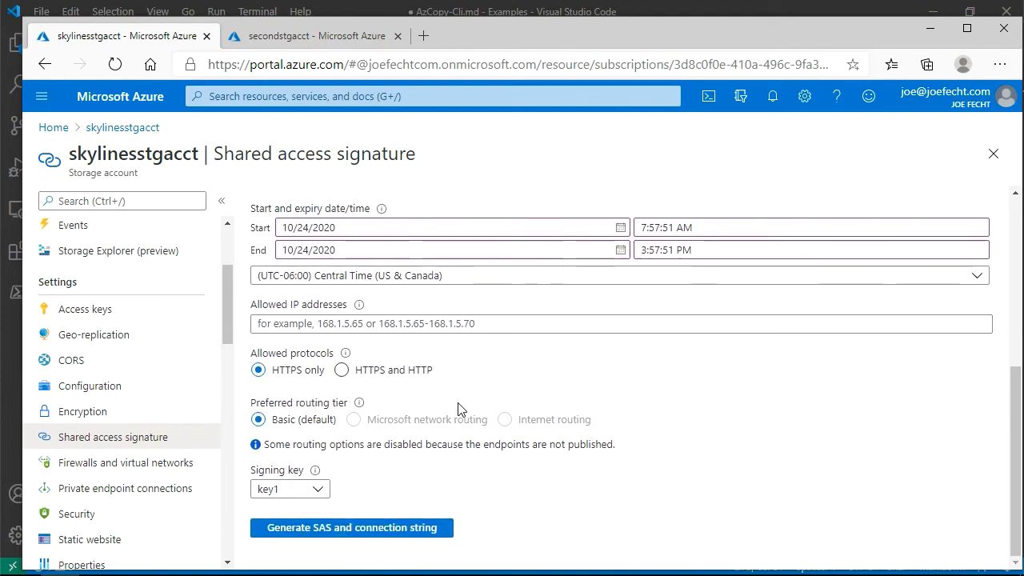
pyautogui.click(420, 526)
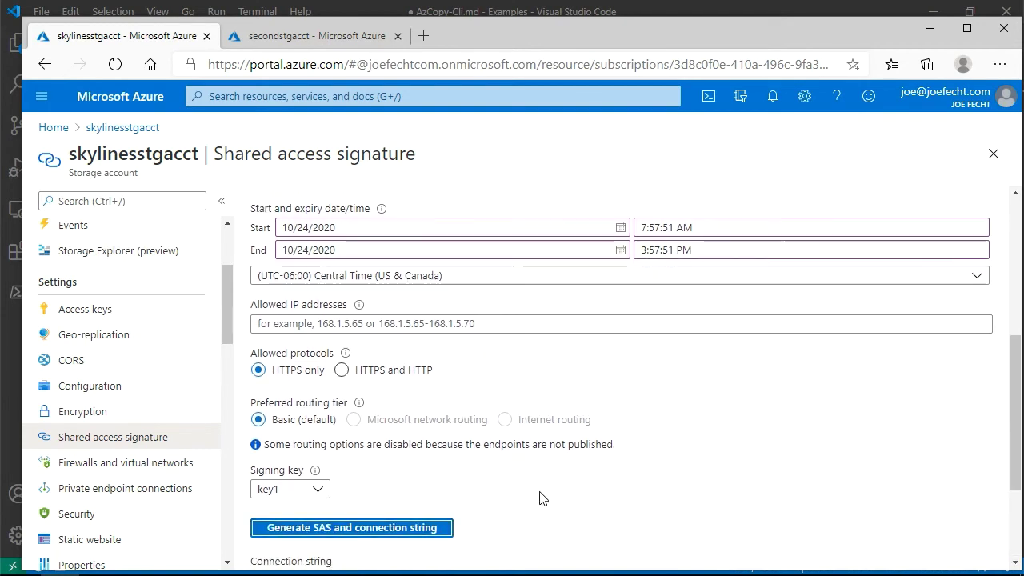
pyautogui.scroll(-3, 553, 484)
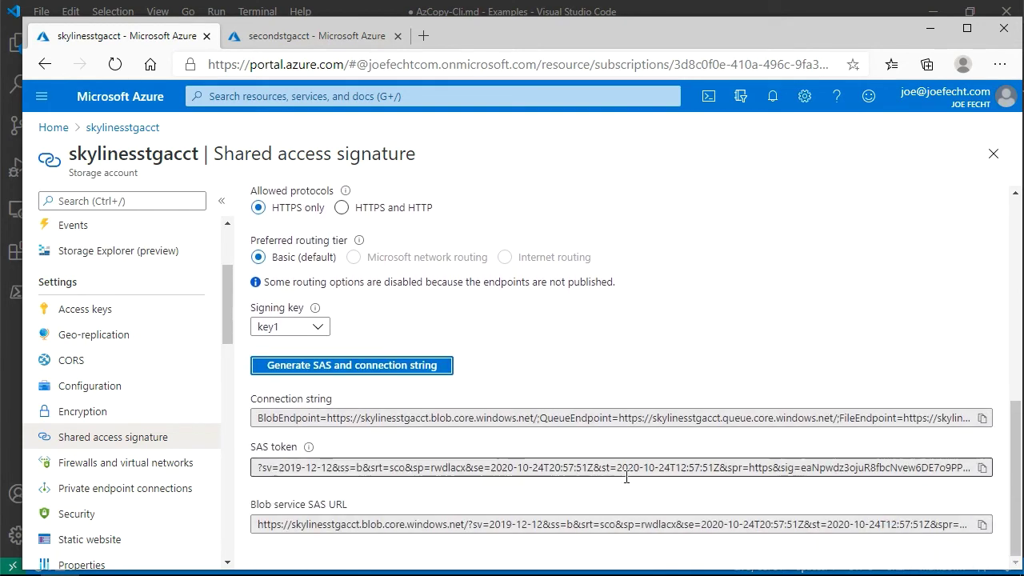
# Step: Copy the generated SAS token and append it to the AZ Copy example's $source URL in Visual Studio Code
pyautogui.click(983, 467)
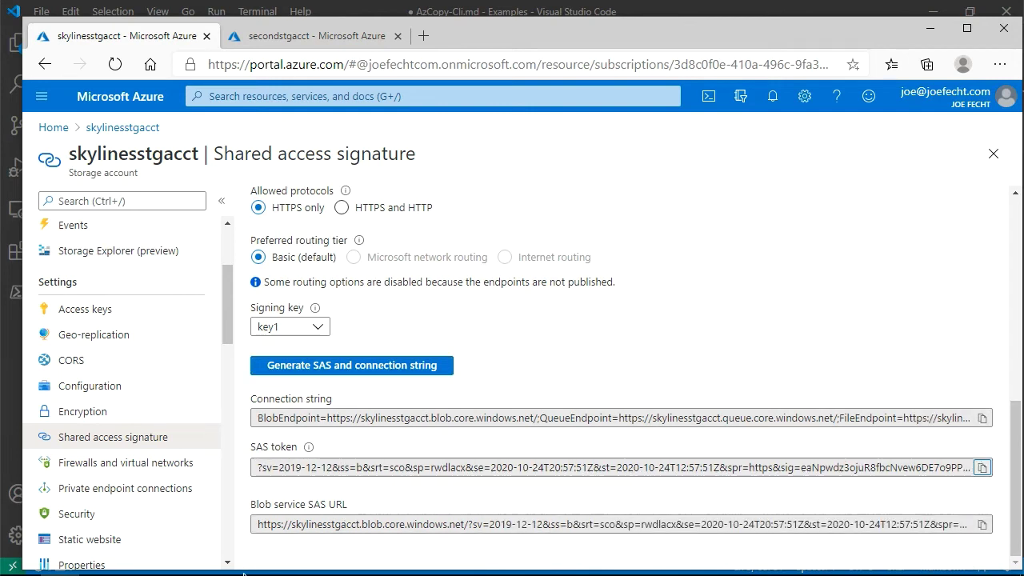
pyautogui.click(178, 569)
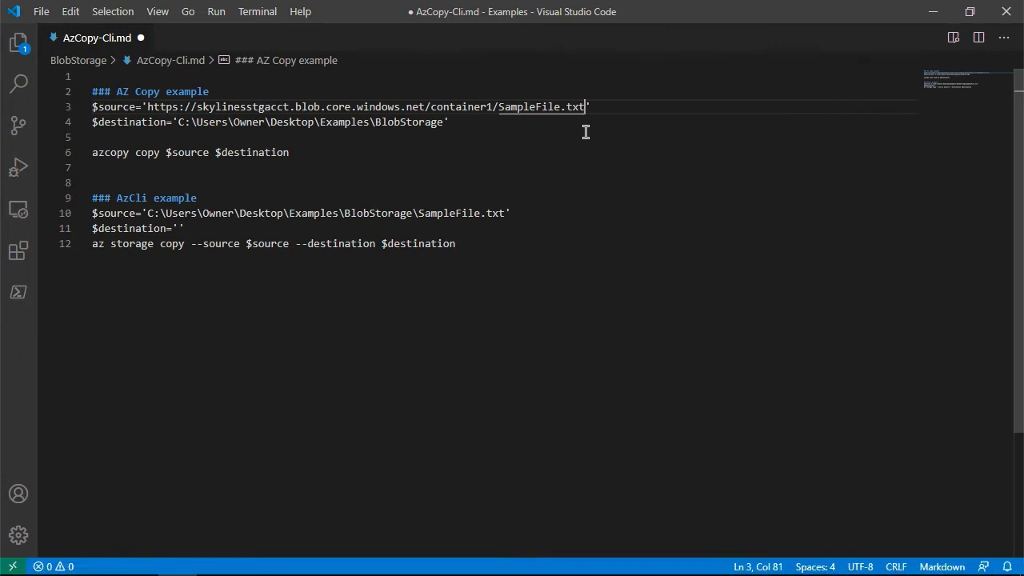
pyautogui.hotkey('ctrl', 'v')
# Step: Copy the AZ Copy example's $source line with its SAS token and its $destination line into PowerShell and run both assignments
pyautogui.moveTo(450, 136); pyautogui.dragTo(92, 106)
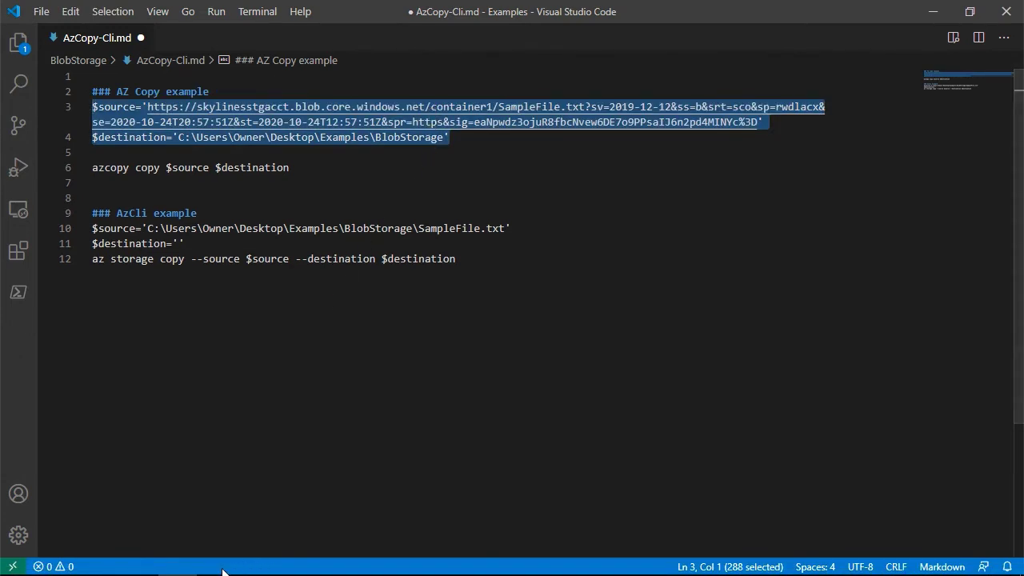
pyautogui.moveTo(189, 573)
pyautogui.click(148, 566)
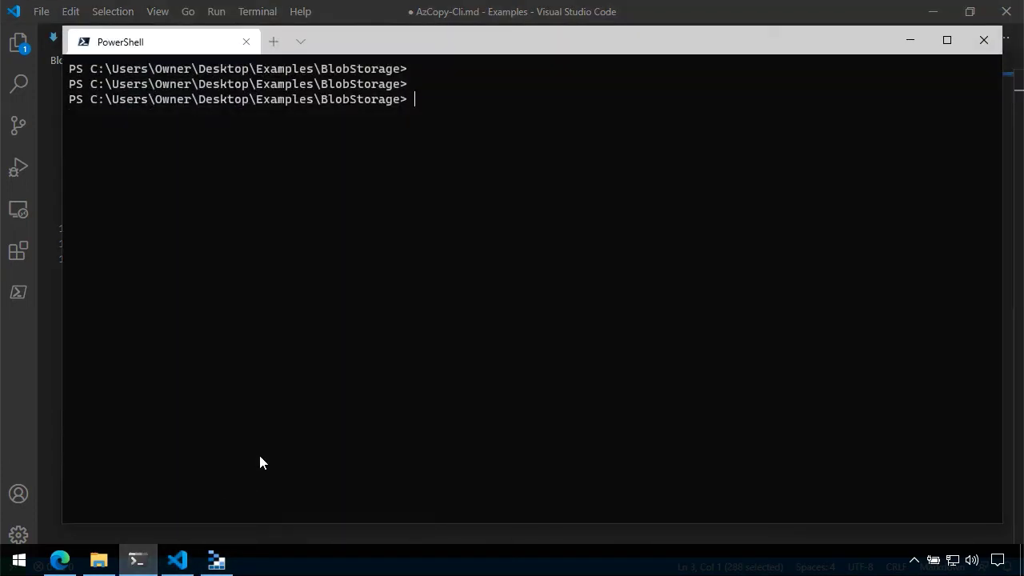
pyautogui.rightClick(428, 266)
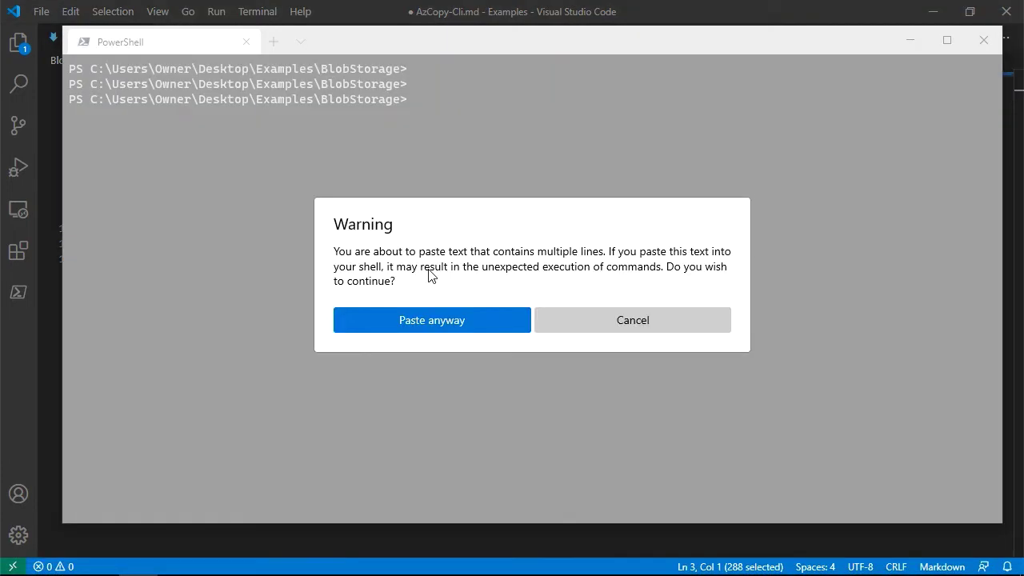
pyautogui.click(470, 319)
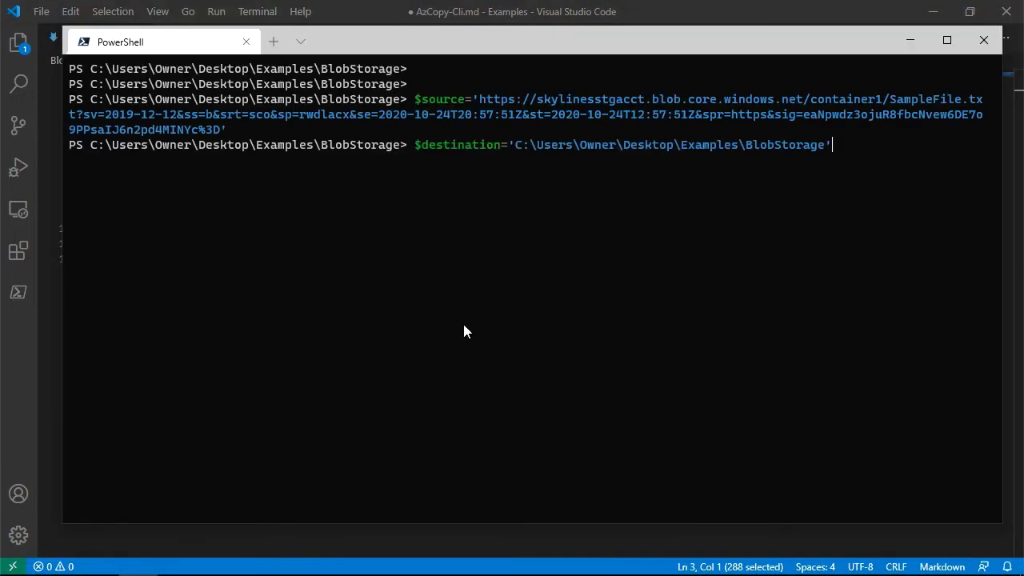
pyautogui.press('Return')
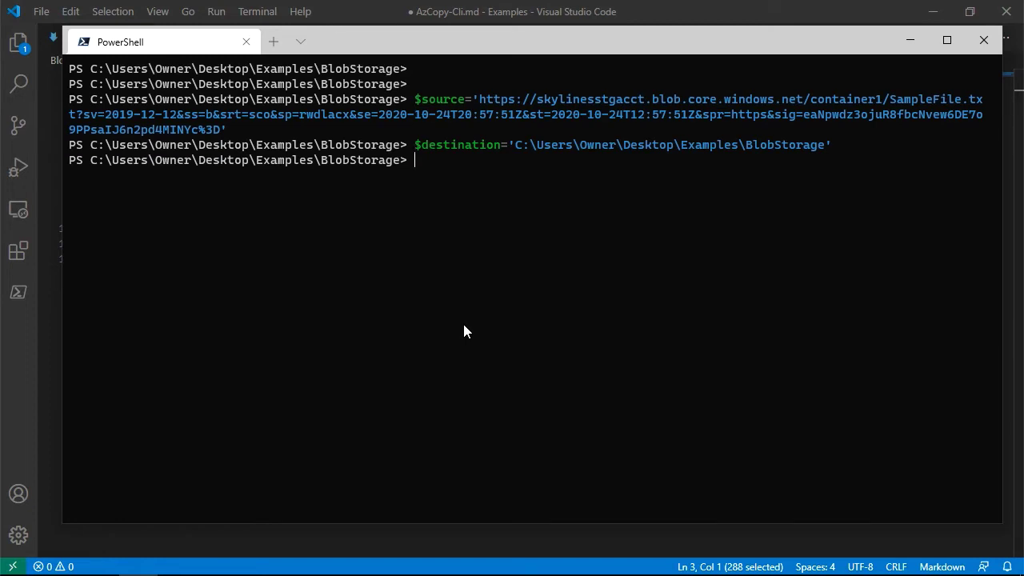
# Step: Run azcopy copy $source $destination in PowerShell to download the blob
pyautogui.write('azcopy copy $s')
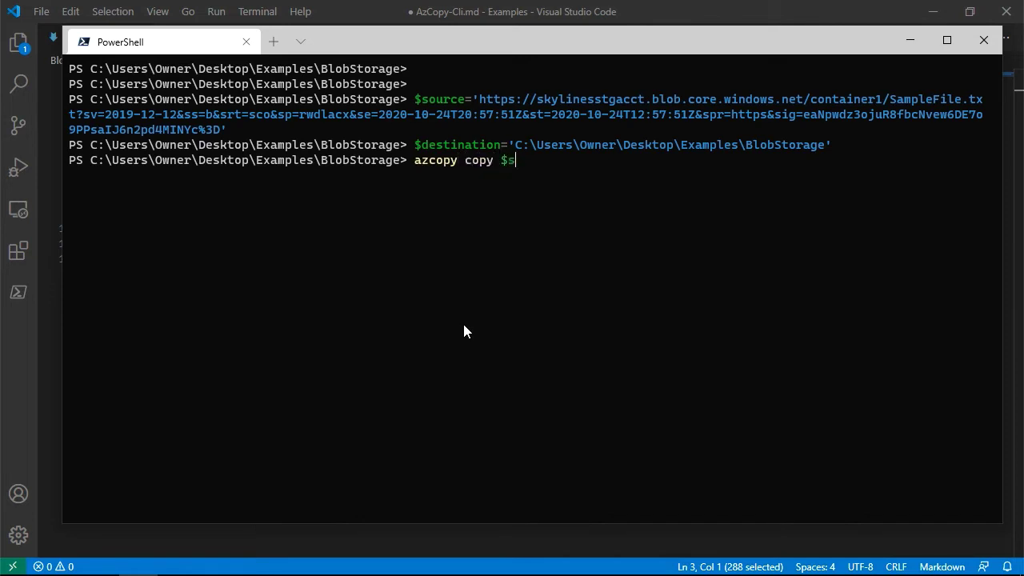
pyautogui.write('ource $destination')
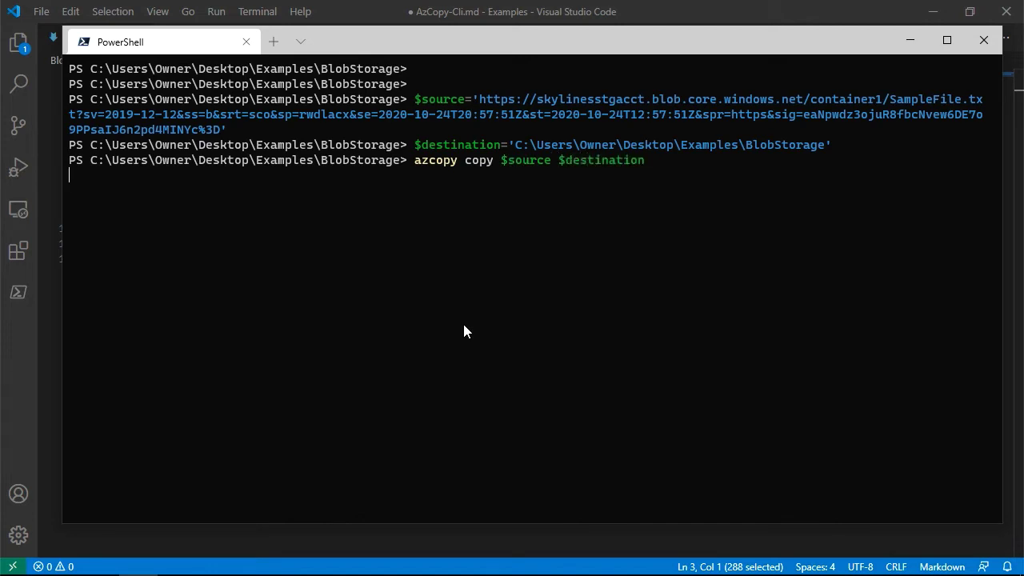
pyautogui.press('Return')
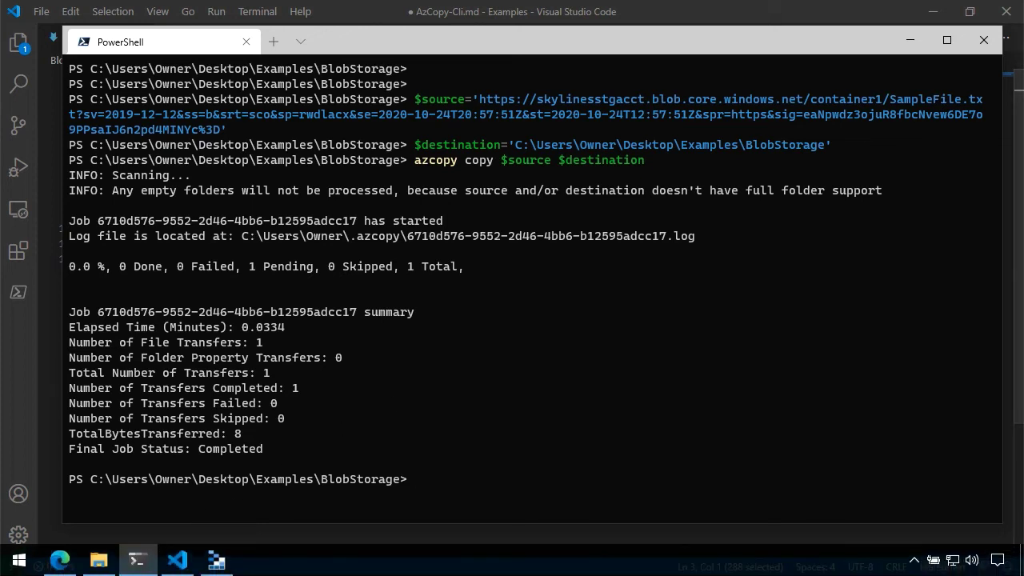
# Step: In File Explorer, open the SampleFile copy in Desktop\Examples\BlobStorage to check its contents, and close the file and folder
pyautogui.click(98, 560)
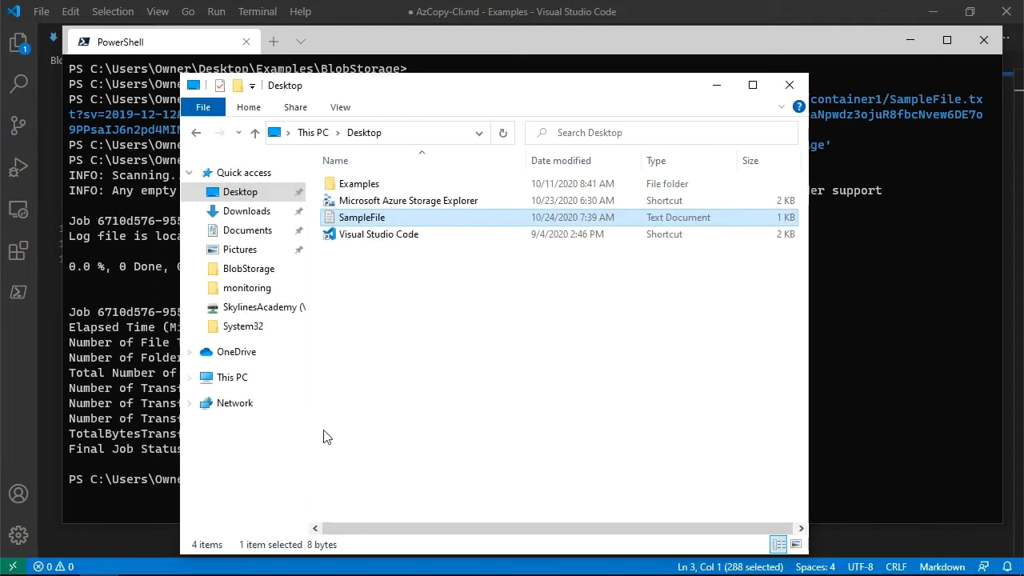
pyautogui.doubleClick(365, 185)
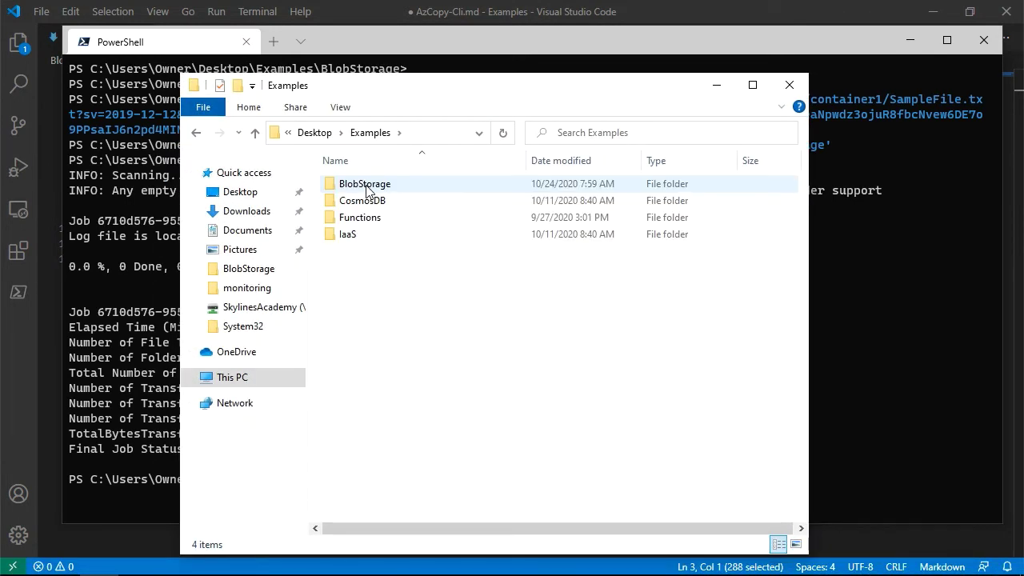
pyautogui.doubleClick(366, 186)
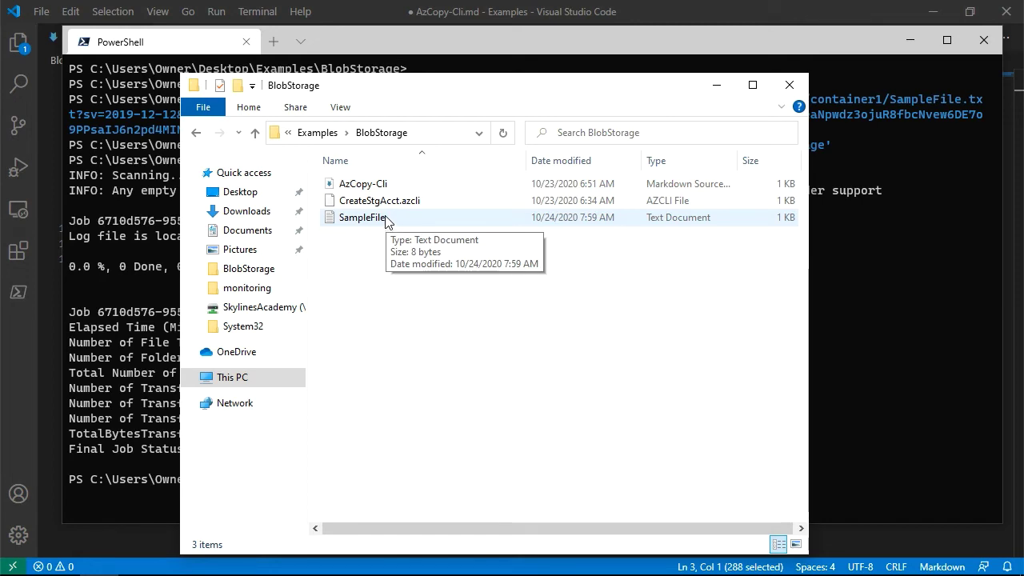
pyautogui.doubleClick(386, 219)
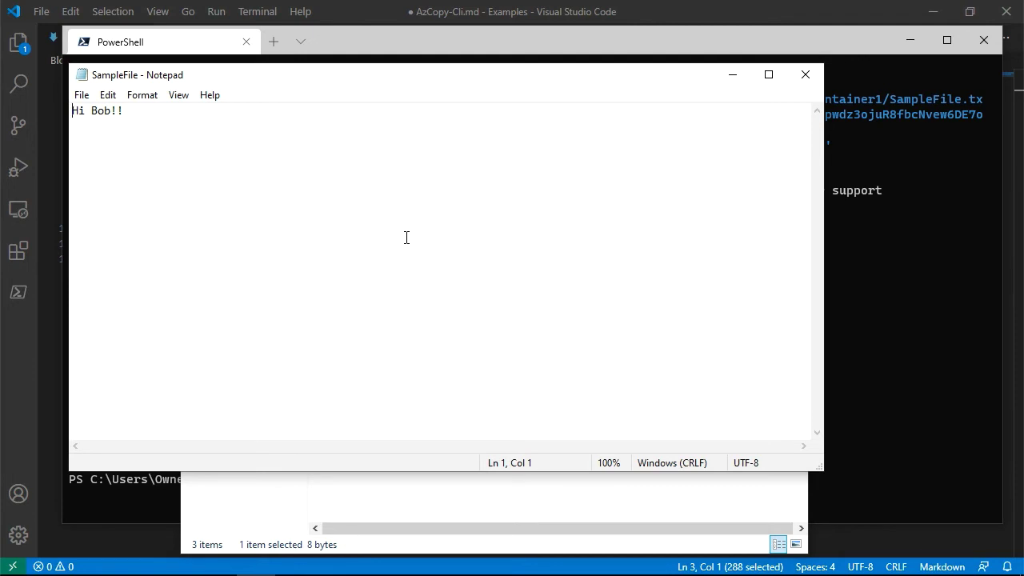
pyautogui.click(806, 75)
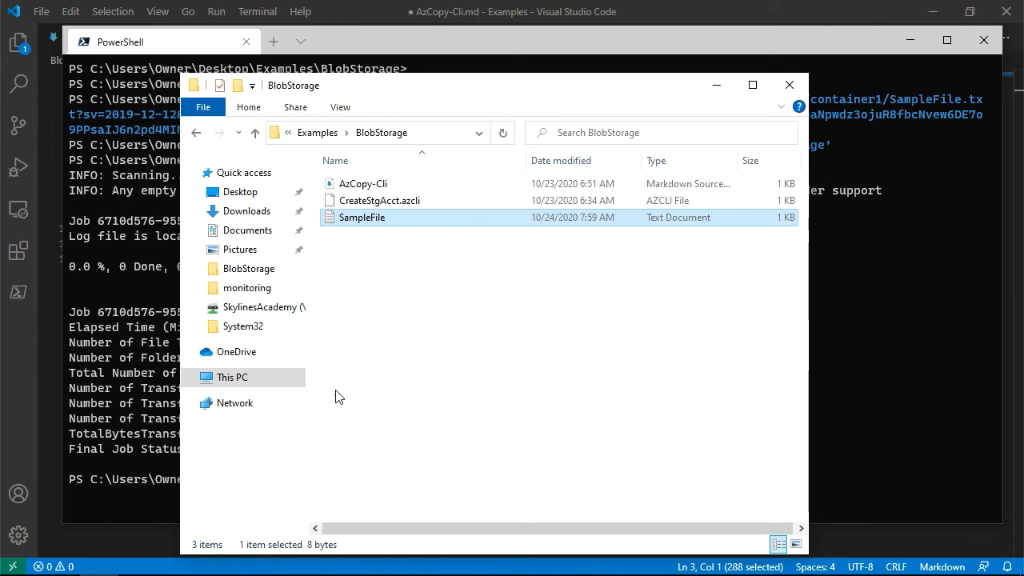
pyautogui.click(790, 85)
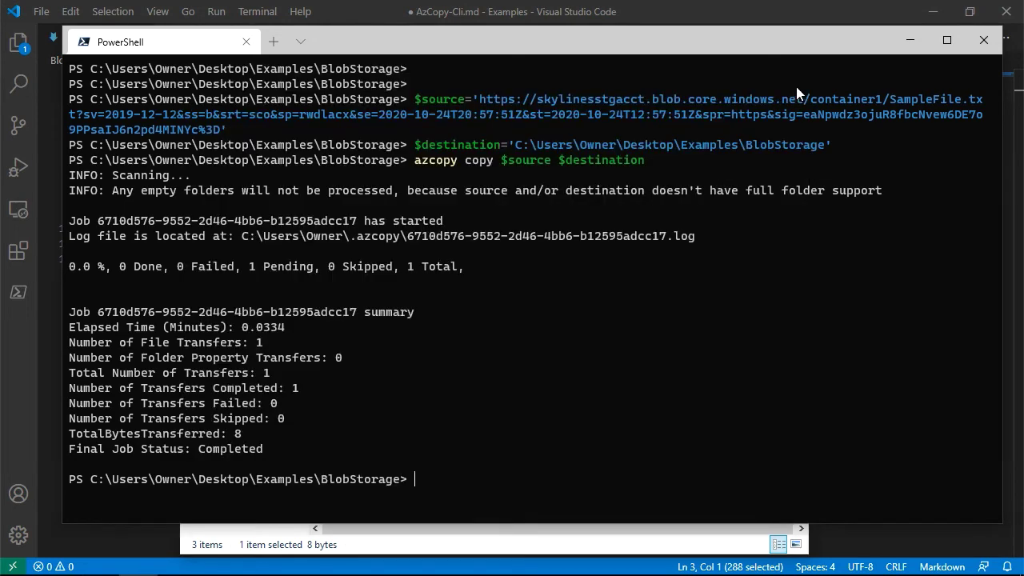
# Step: Switch to secondstgacct in the Azure portal and examine its blob container test in Storage Explorer (preview)
pyautogui.click(904, 42)
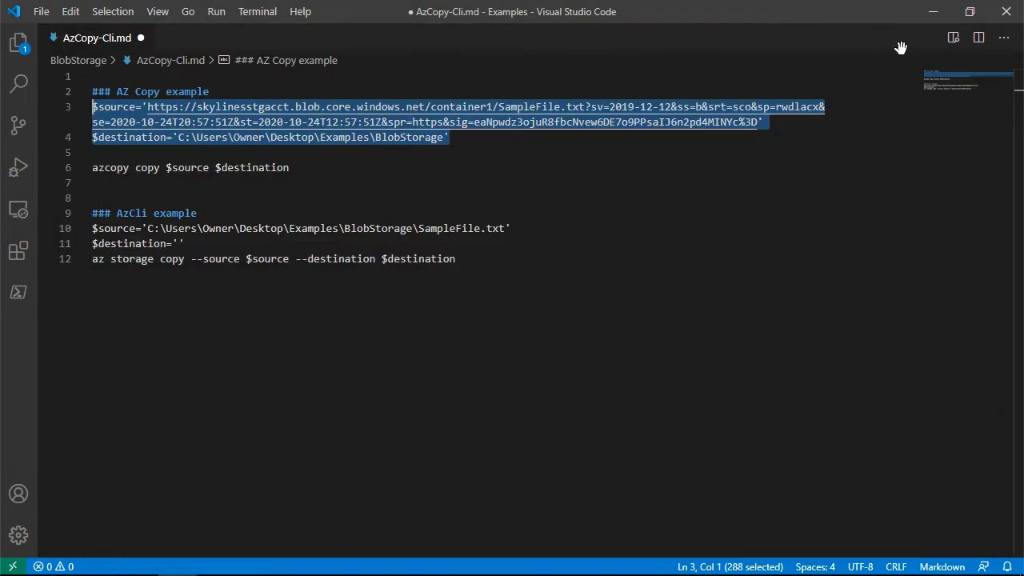
pyautogui.click(933, 13)
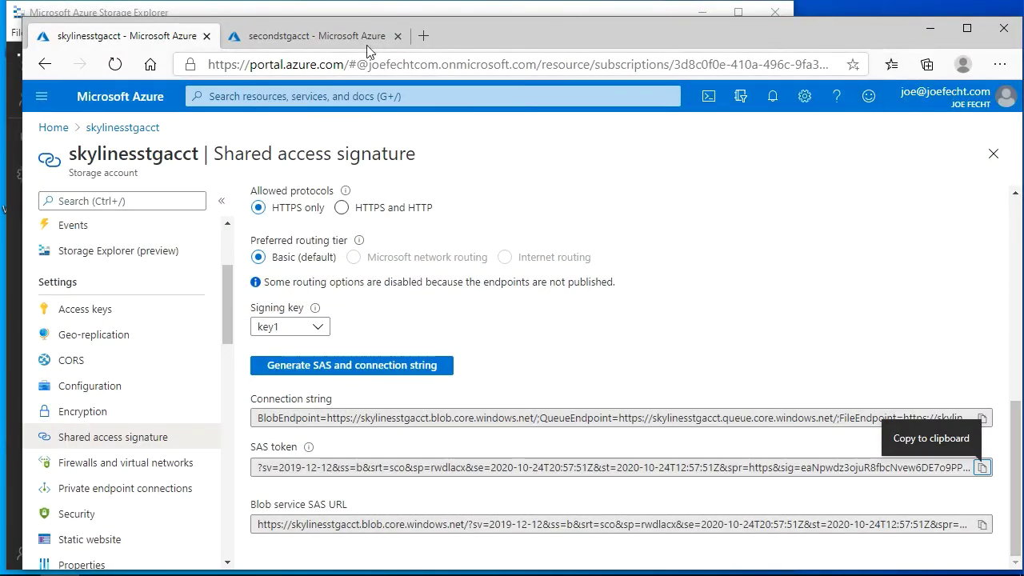
pyautogui.click(340, 33)
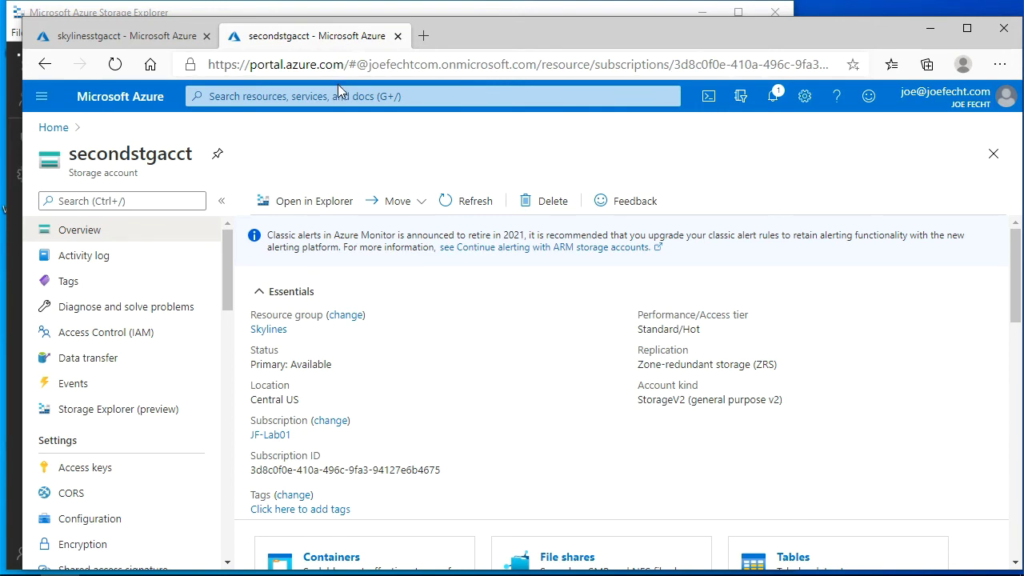
pyautogui.scroll(-1, 227, 258)
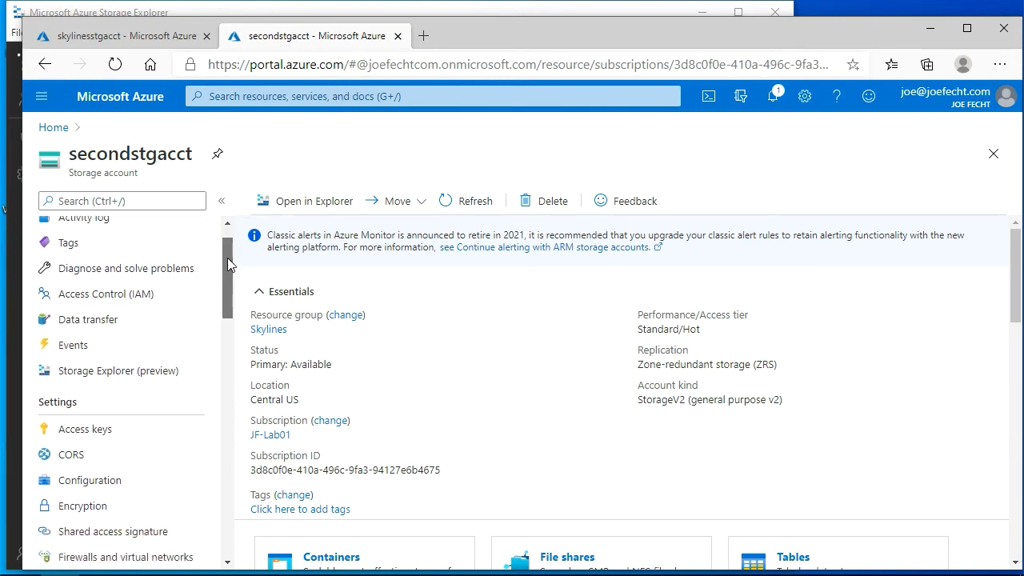
pyautogui.click(167, 383)
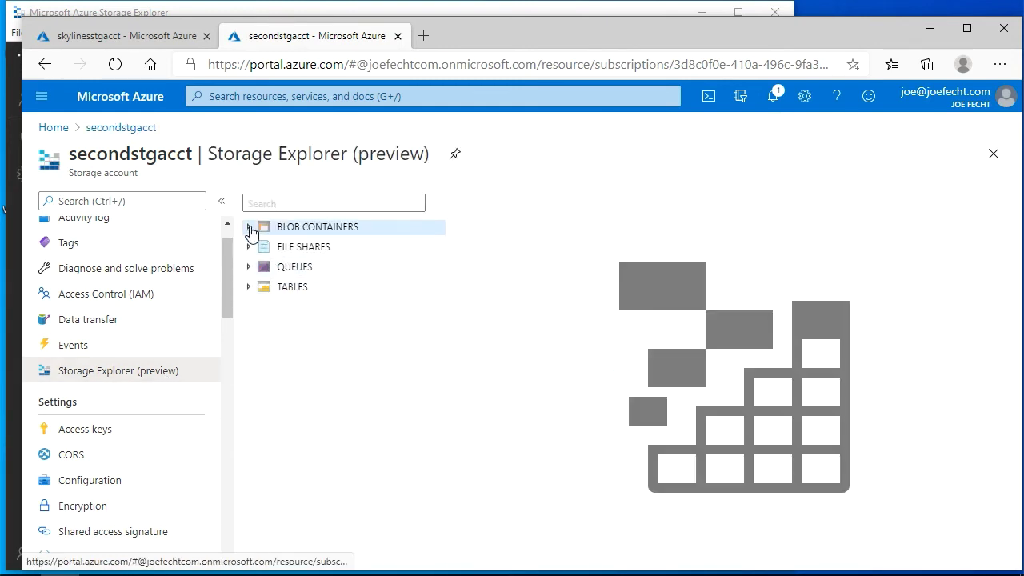
pyautogui.click(248, 227)
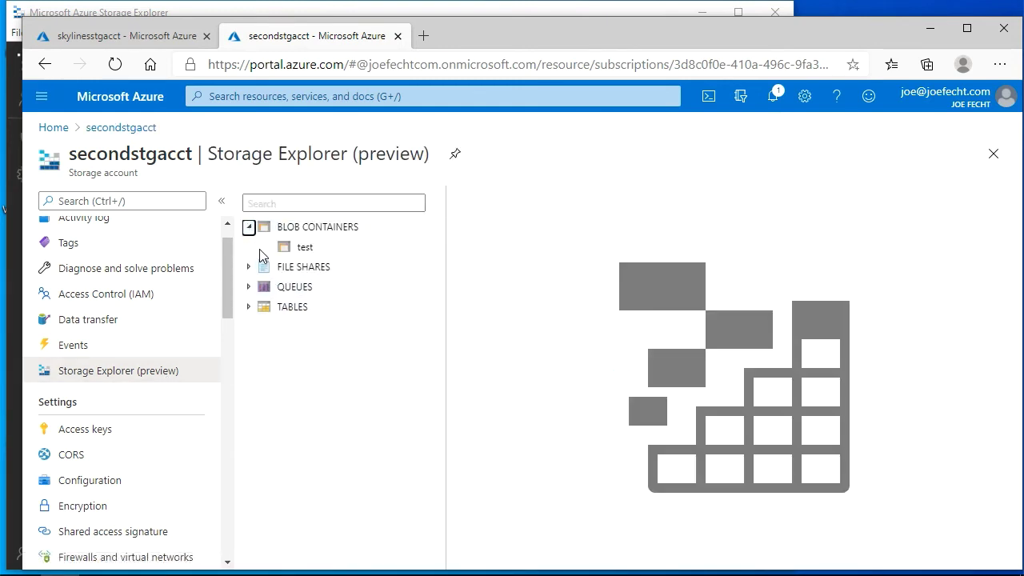
pyautogui.click(304, 249)
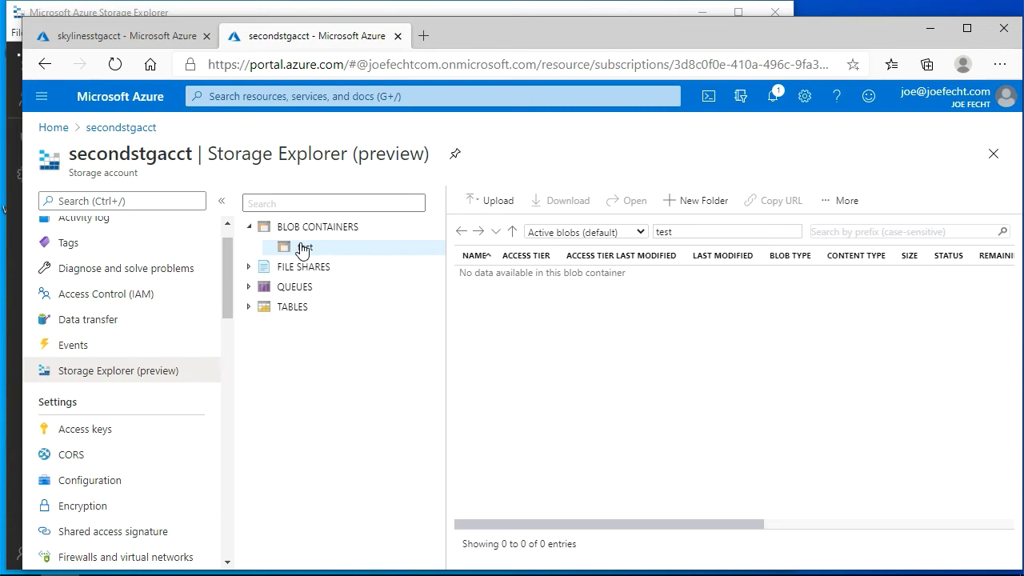
# Step: Open the container properties of test from the secondstgacct list of containers
pyautogui.moveTo(228, 259); pyautogui.dragTo(219, 338)
pyautogui.click(200, 469)
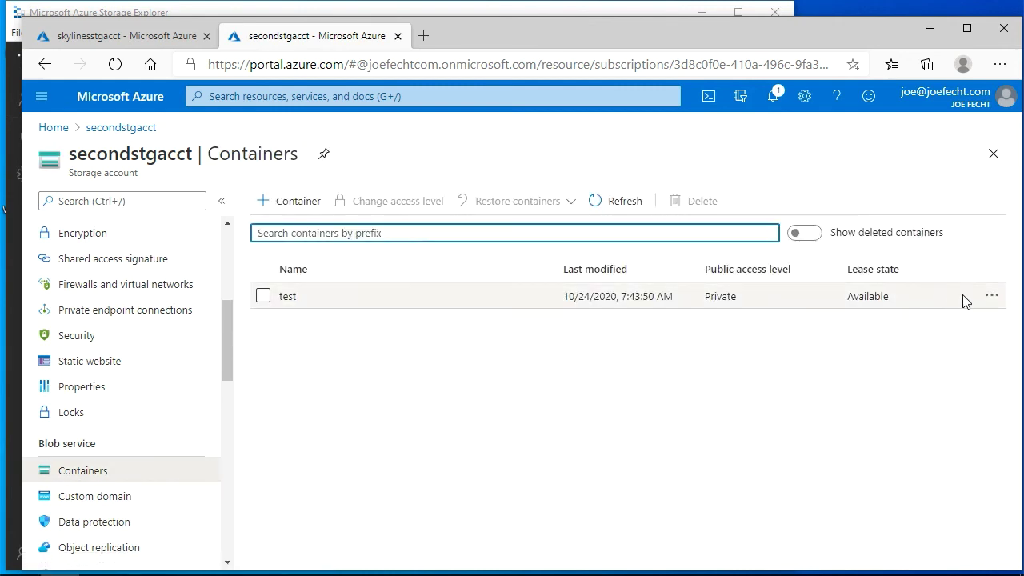
pyautogui.click(991, 297)
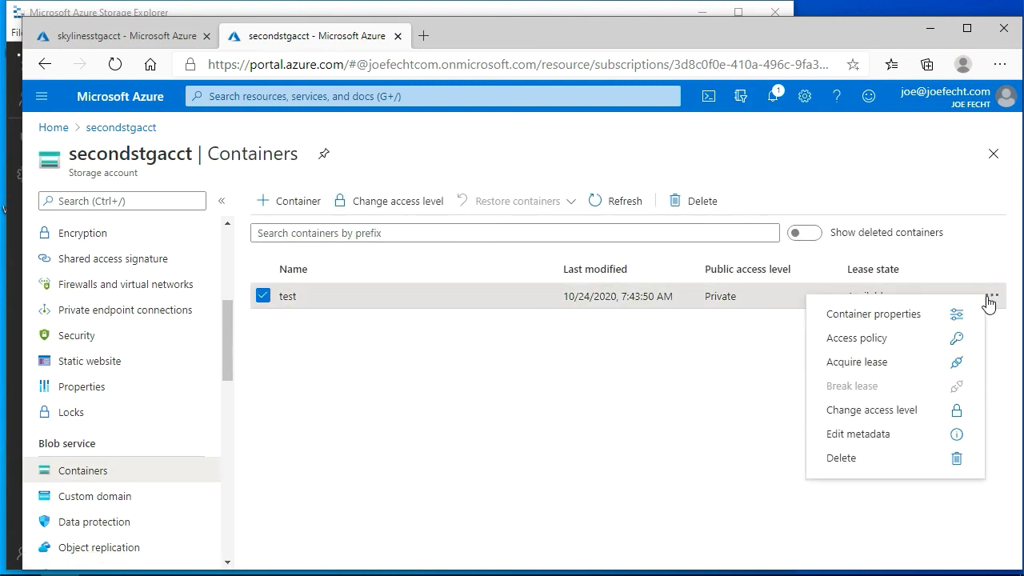
pyautogui.click(914, 314)
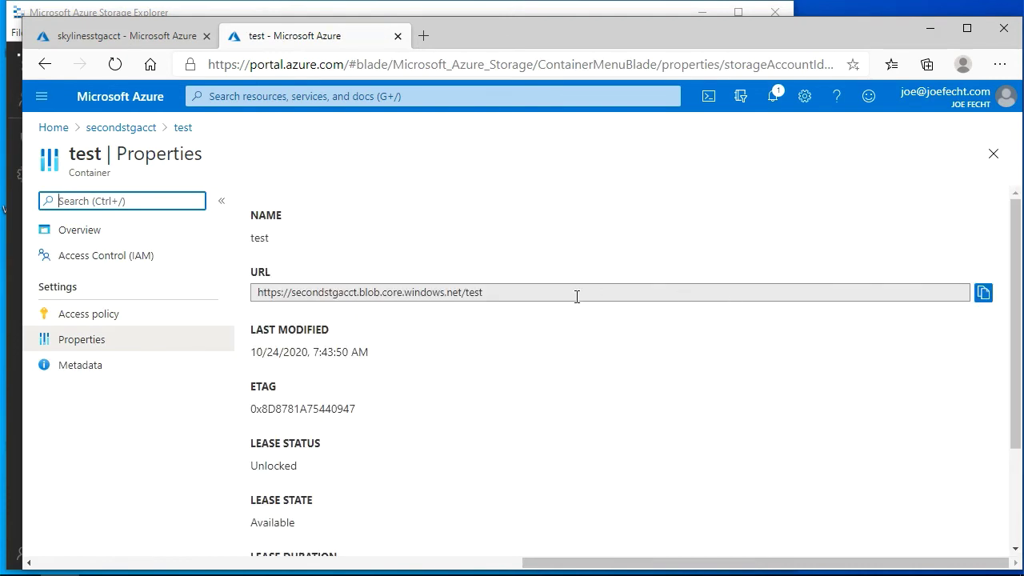
# Step: Copy the test container's URL and paste it as the AzCli example's $destination value in AzCopy-Cli.md in Visual Studio Code
pyautogui.click(983, 292)
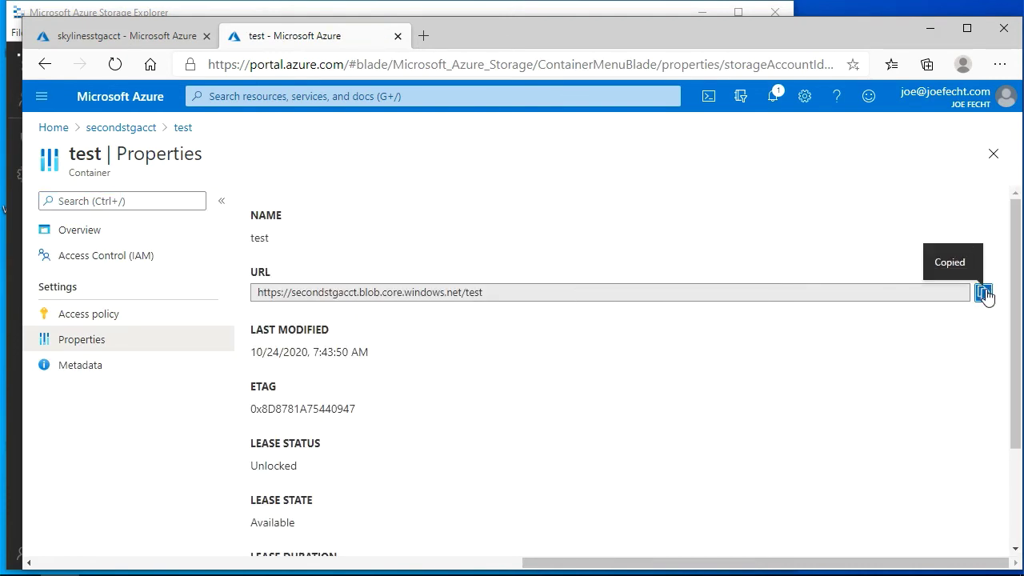
pyautogui.click(931, 28)
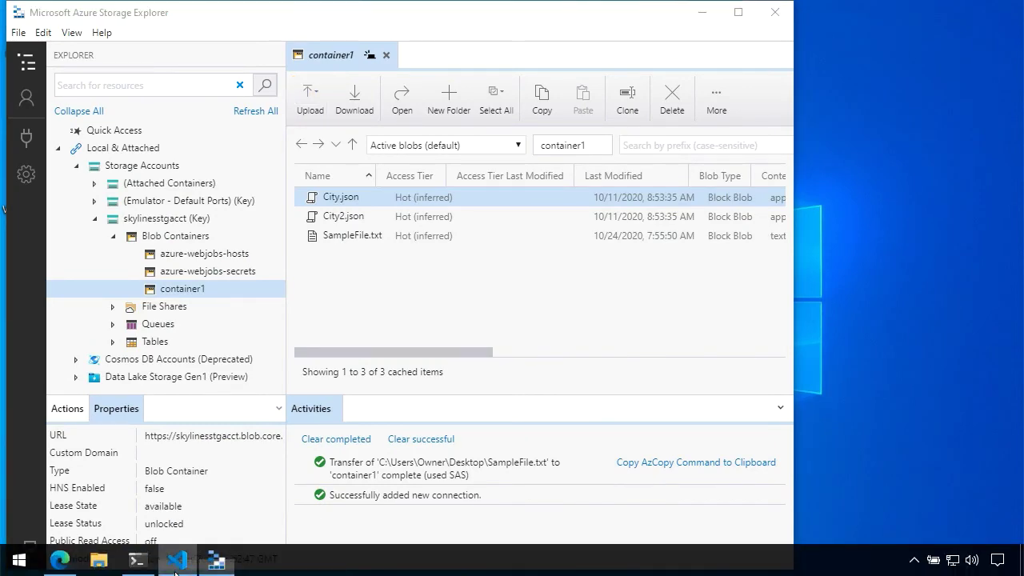
pyautogui.click(177, 566)
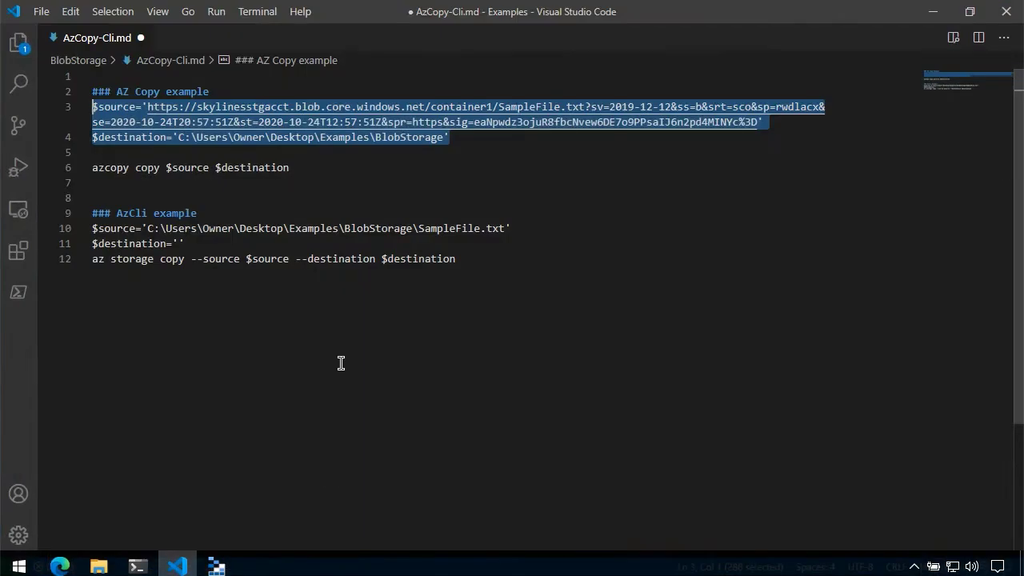
pyautogui.click(181, 243)
pyautogui.hotkey('ctrl', 'v')
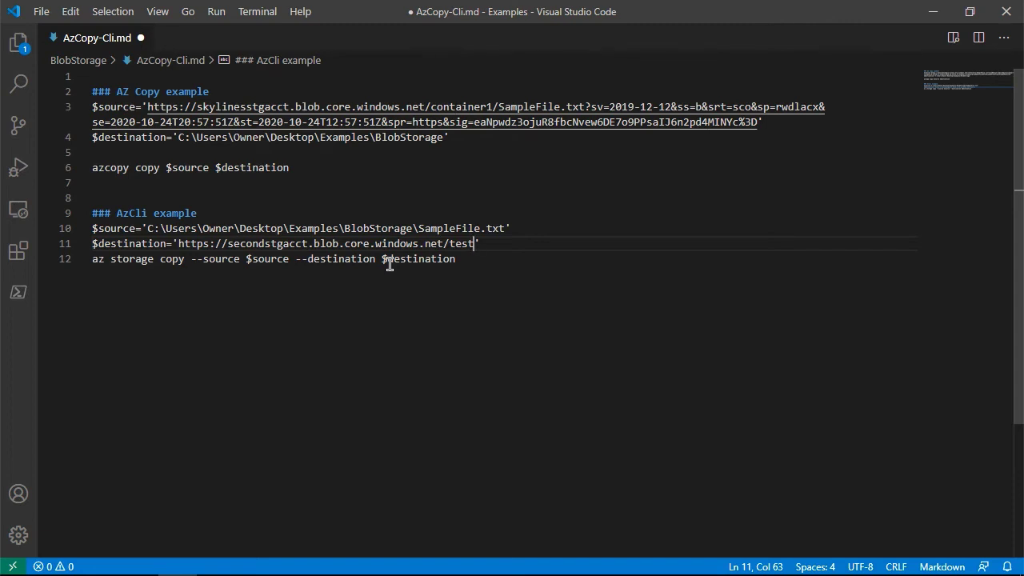
pyautogui.click(380, 286)
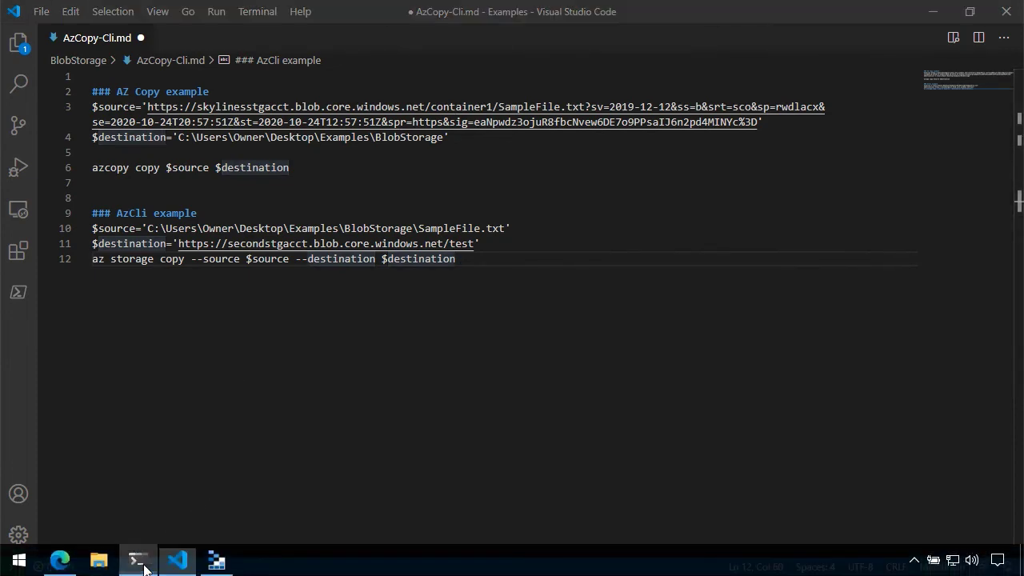
# Step: Run az login in PowerShell, sign in with the already signed-in Microsoft account, and return to the terminal
pyautogui.click(137, 565)
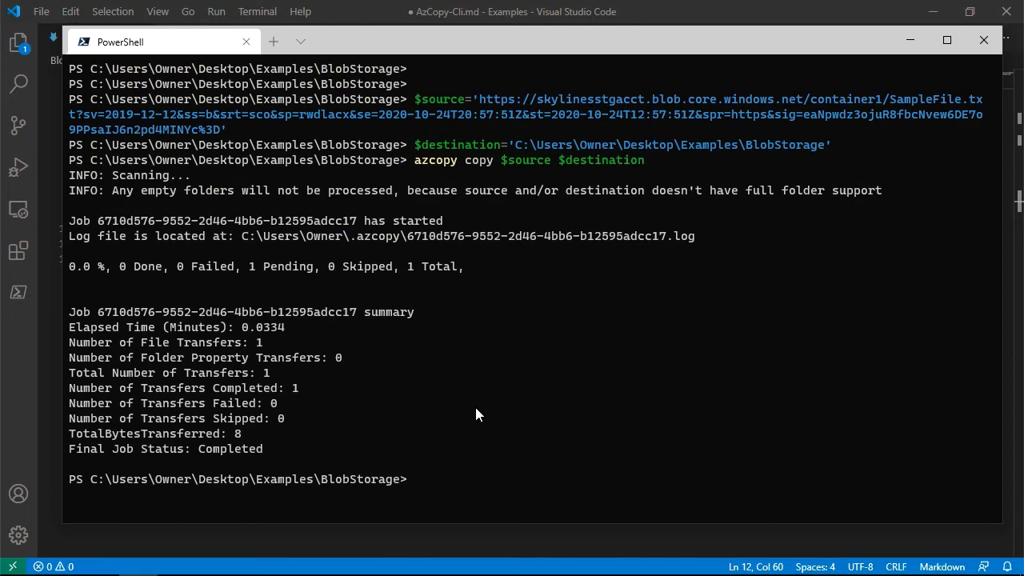
pyautogui.write('az login')
pyautogui.press('Return')
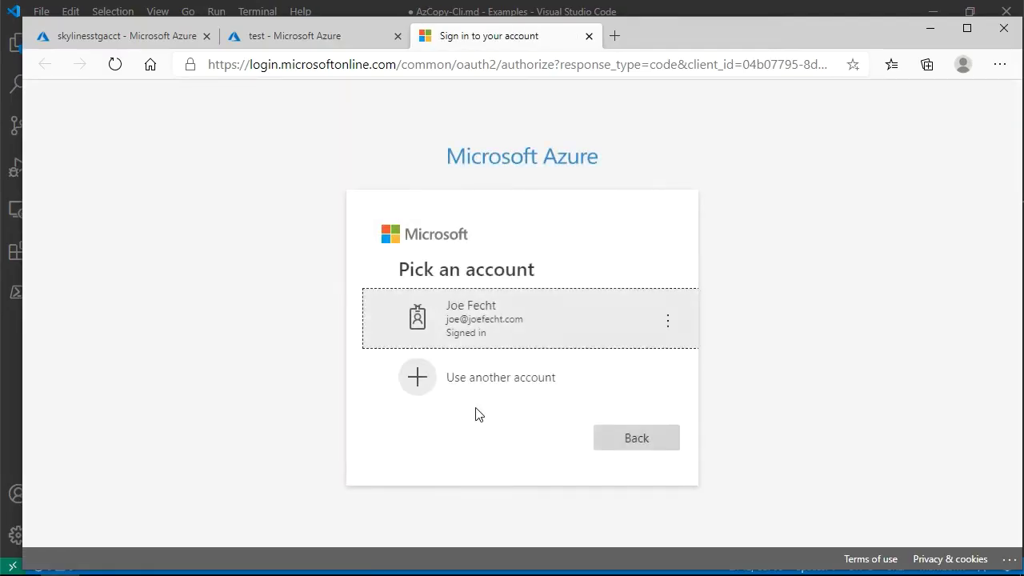
pyautogui.click(490, 317)
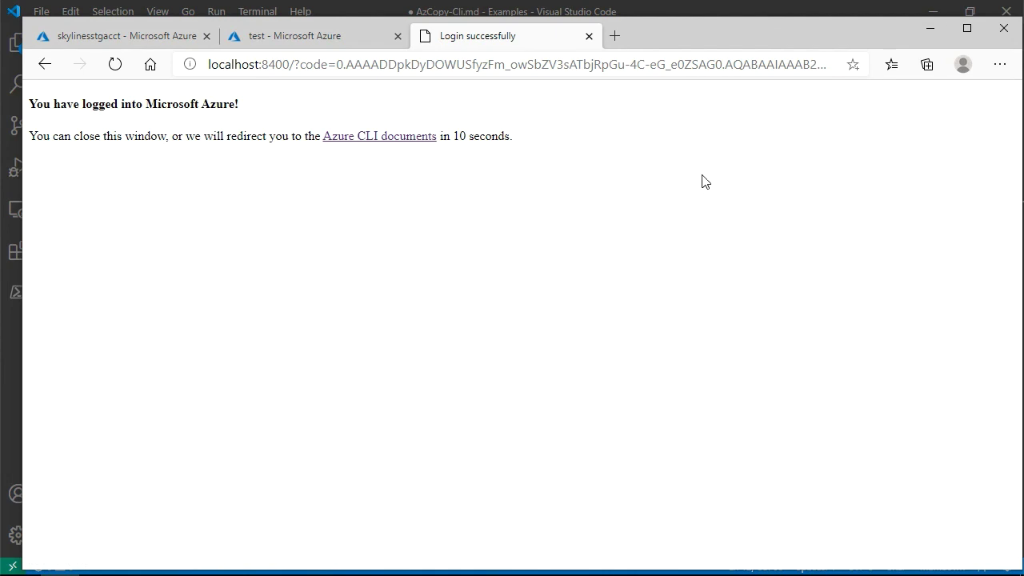
pyautogui.click(589, 36)
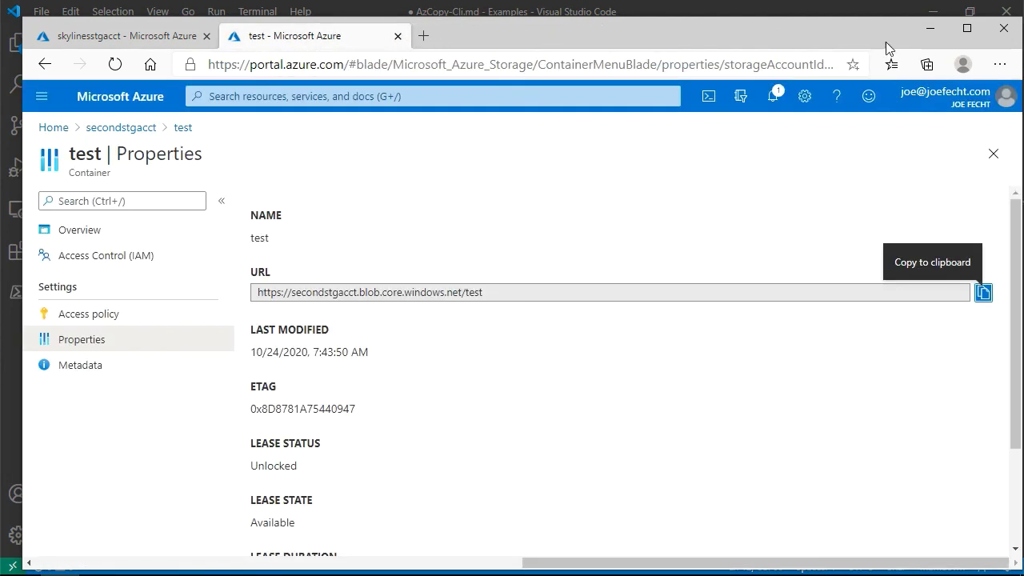
pyautogui.click(928, 31)
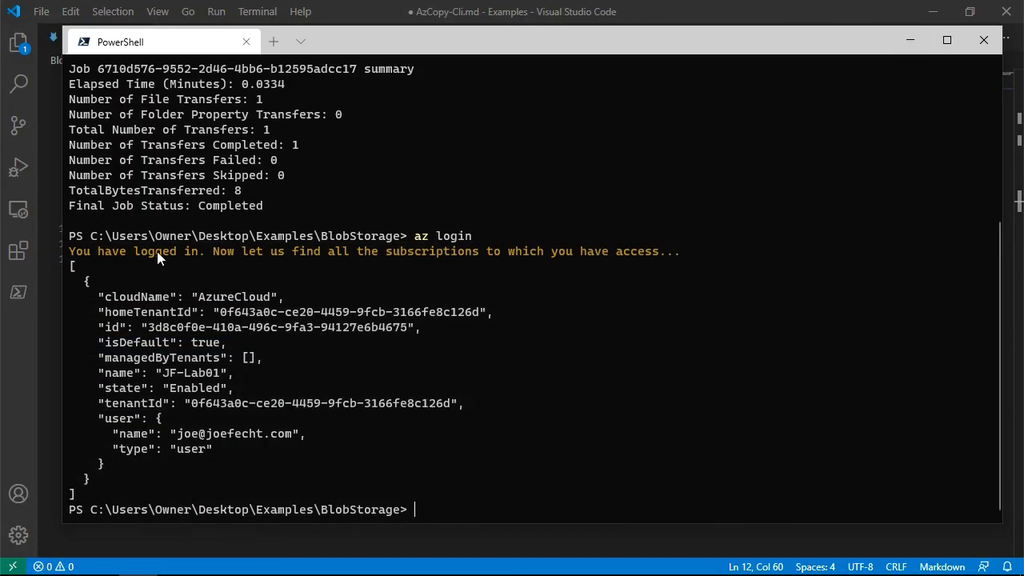
pyautogui.moveTo(157, 251); pyautogui.dragTo(324, 251)
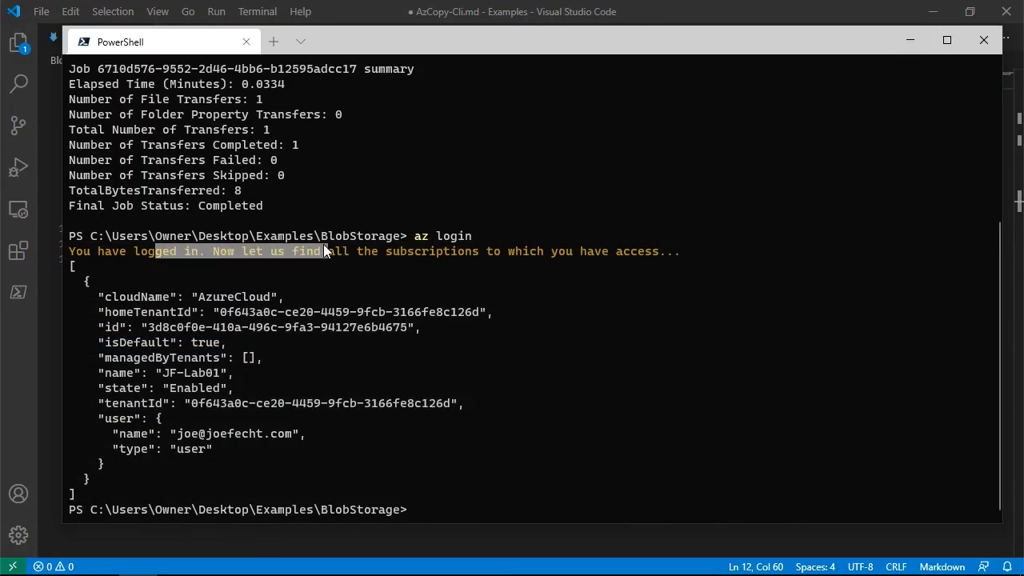
# Step: Copy the AzCli example block with its source, destination and az storage copy lines from AzCopy-Cli.md in Visual Studio Code
pyautogui.click(909, 40)
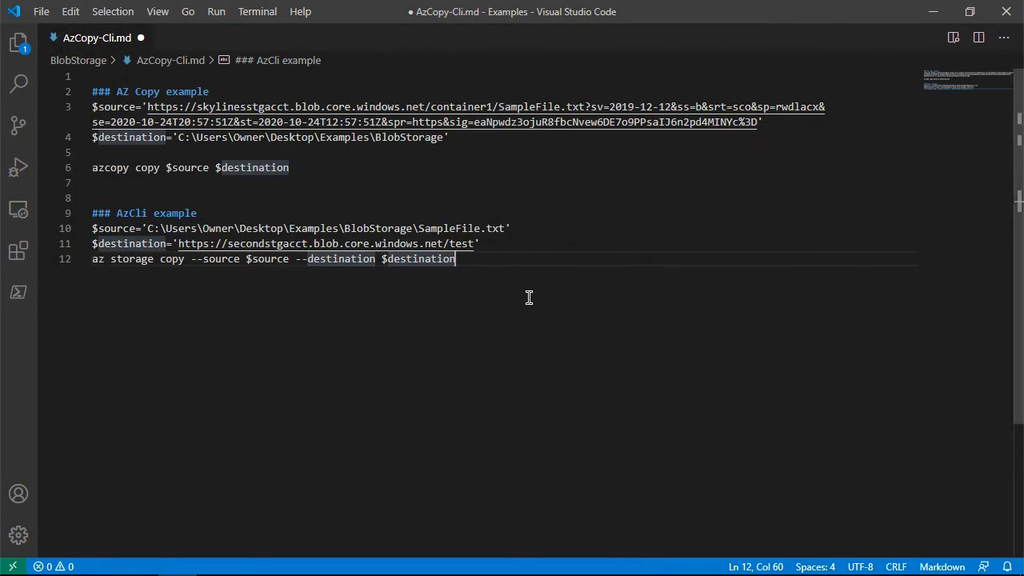
pyautogui.moveTo(457, 258); pyautogui.dragTo(90, 232)
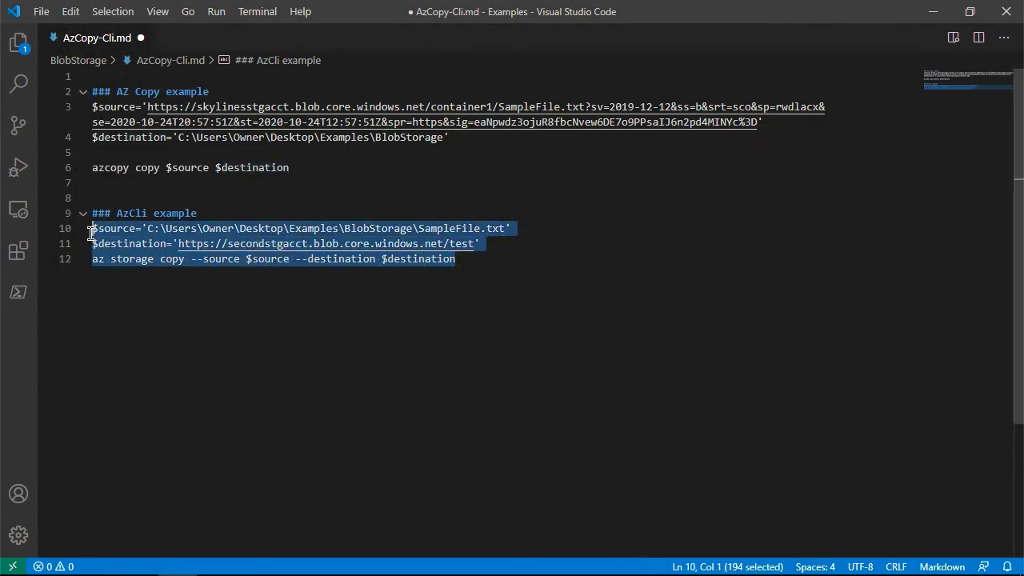
pyautogui.rightClick(122, 237)
pyautogui.click(155, 304)
pyautogui.click(559, 405)
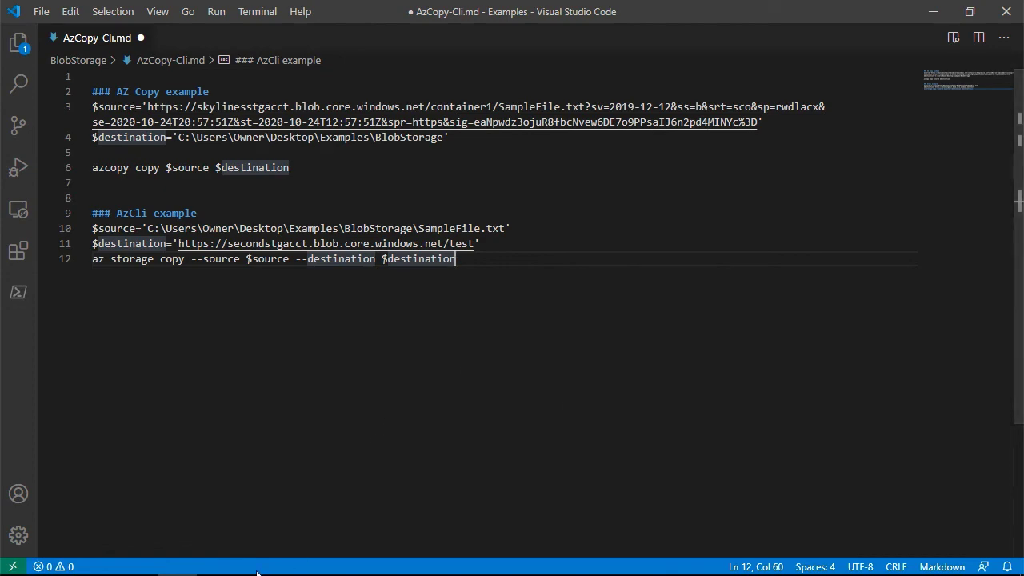
# Step: Paste the copied block into PowerShell despite its multiple lines and run az storage copy --source $source --destination $destination
pyautogui.moveTo(249, 574)
pyautogui.click(137, 562)
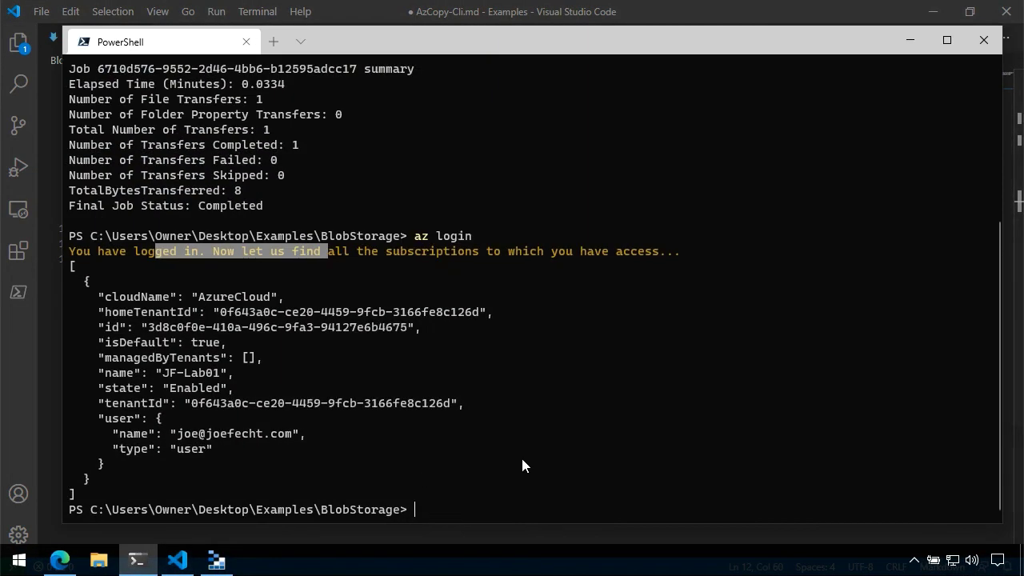
pyautogui.click(564, 443)
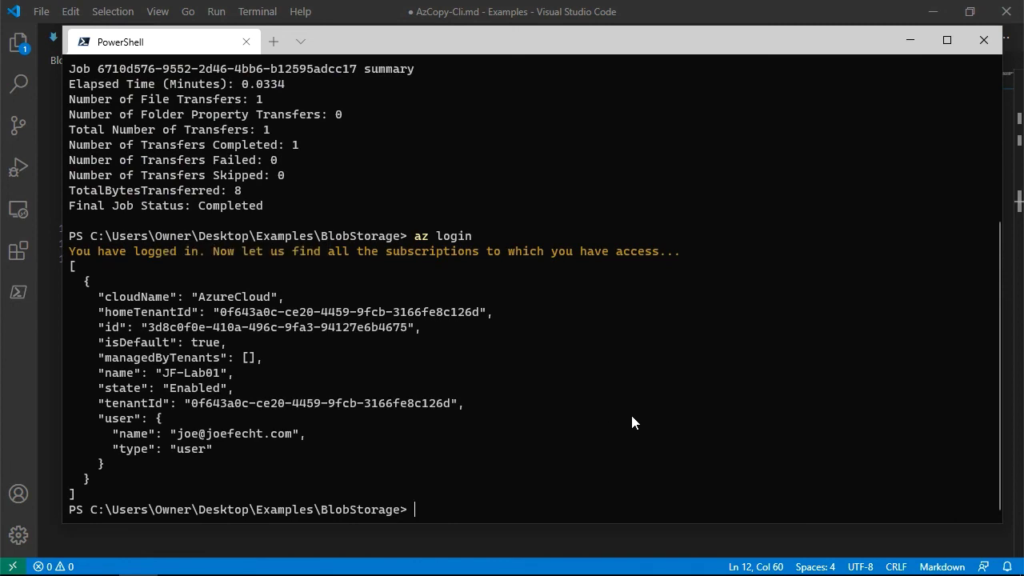
pyautogui.hotkey('ctrl', 'v')
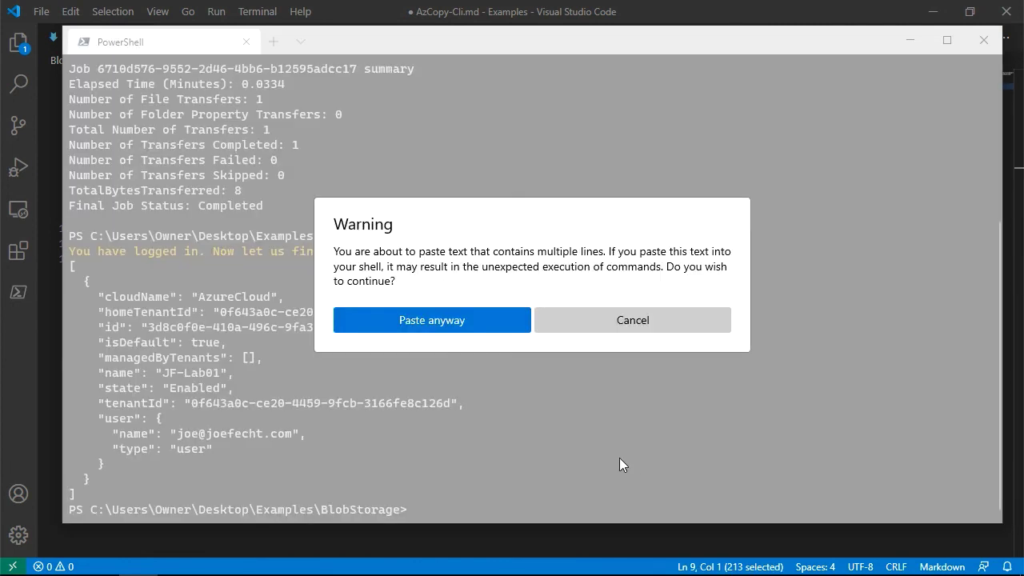
pyautogui.click(490, 325)
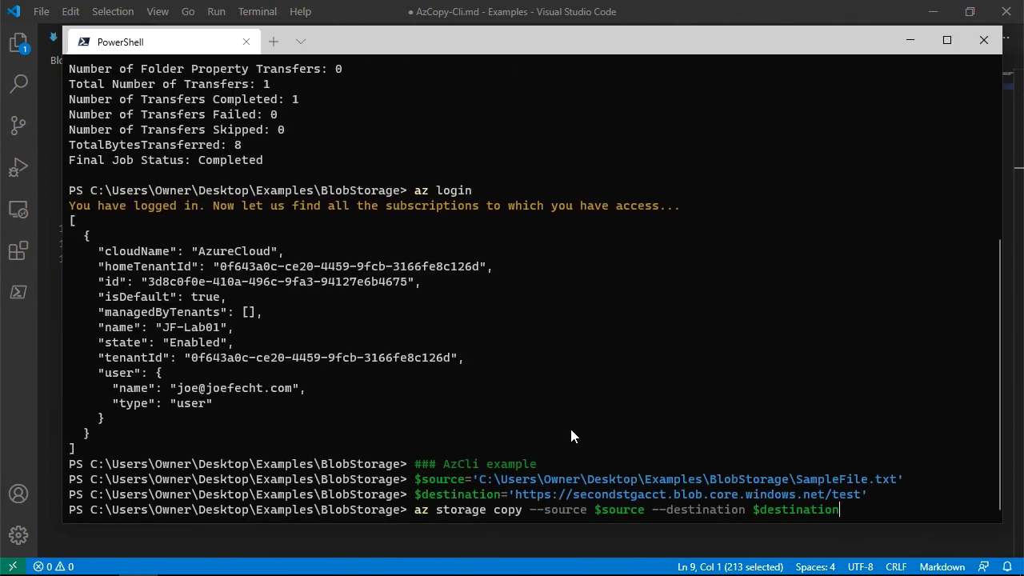
pyautogui.press('Return')
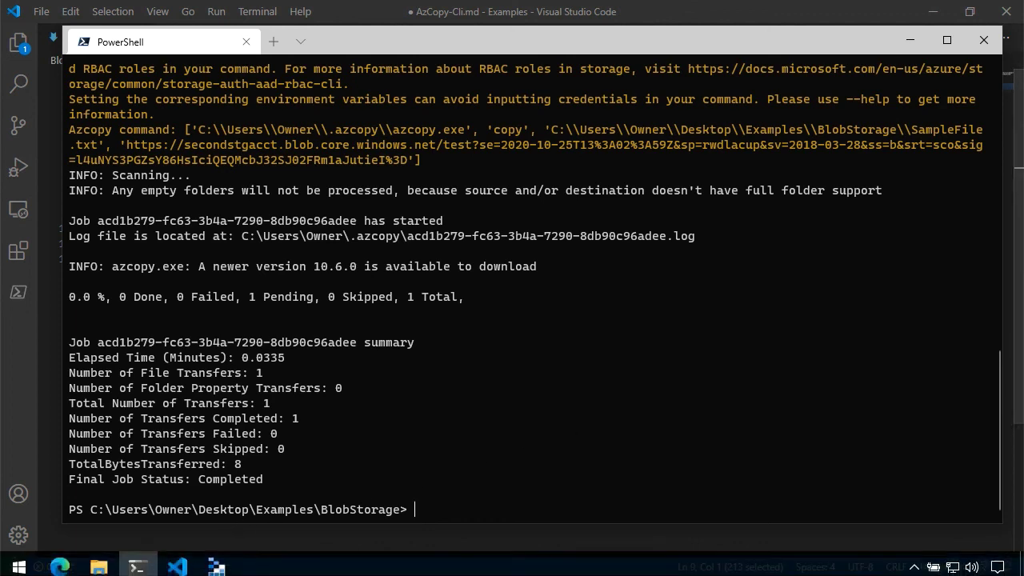
# Step: In the Azure portal, open secondstgacct's Storage Explorer (preview) and view the contents of the blob container test
pyautogui.click(71, 568)
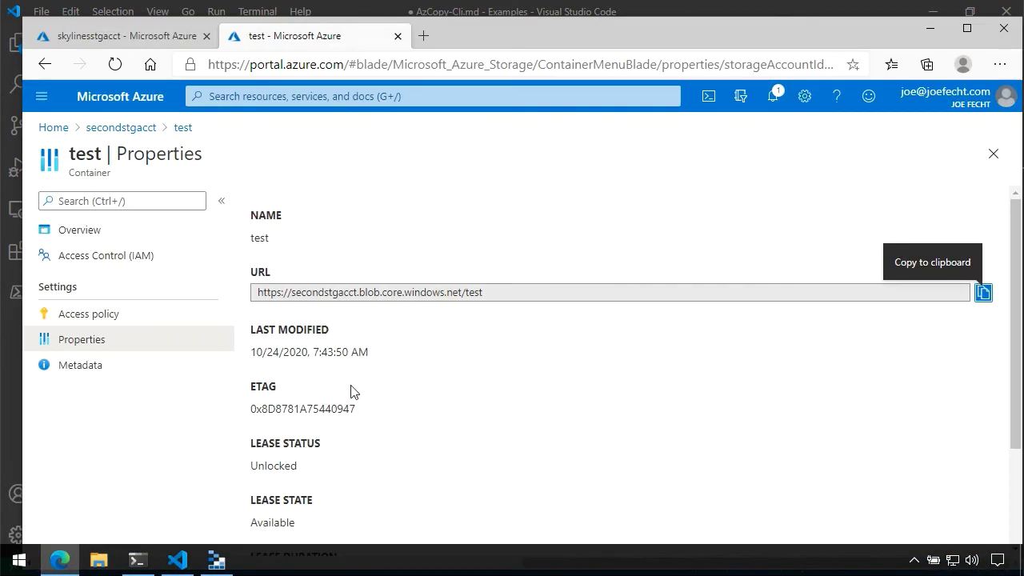
pyautogui.click(148, 128)
pyautogui.scroll(4, 200, 336)
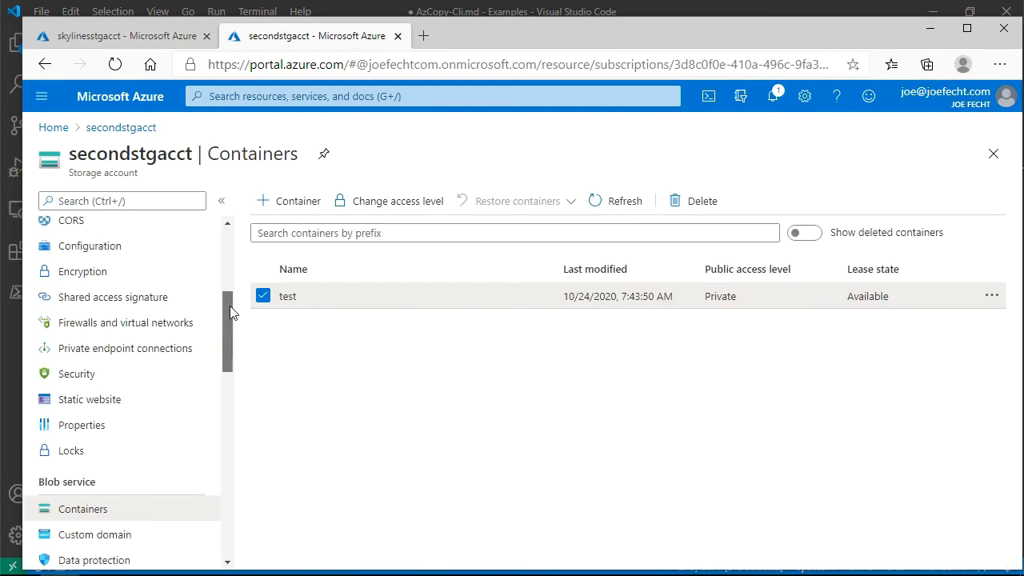
pyautogui.click(152, 409)
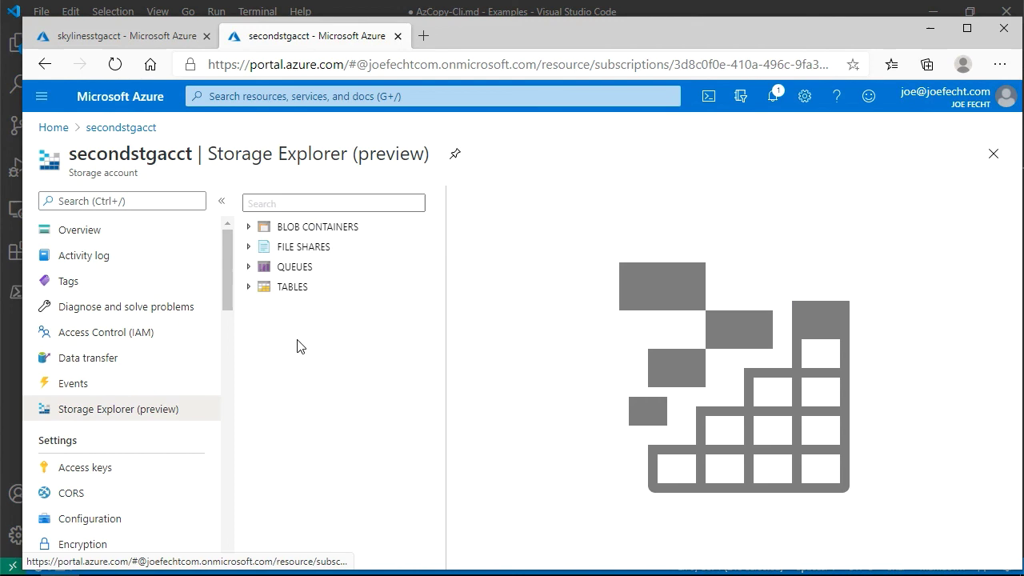
pyautogui.click(248, 227)
pyautogui.click(289, 253)
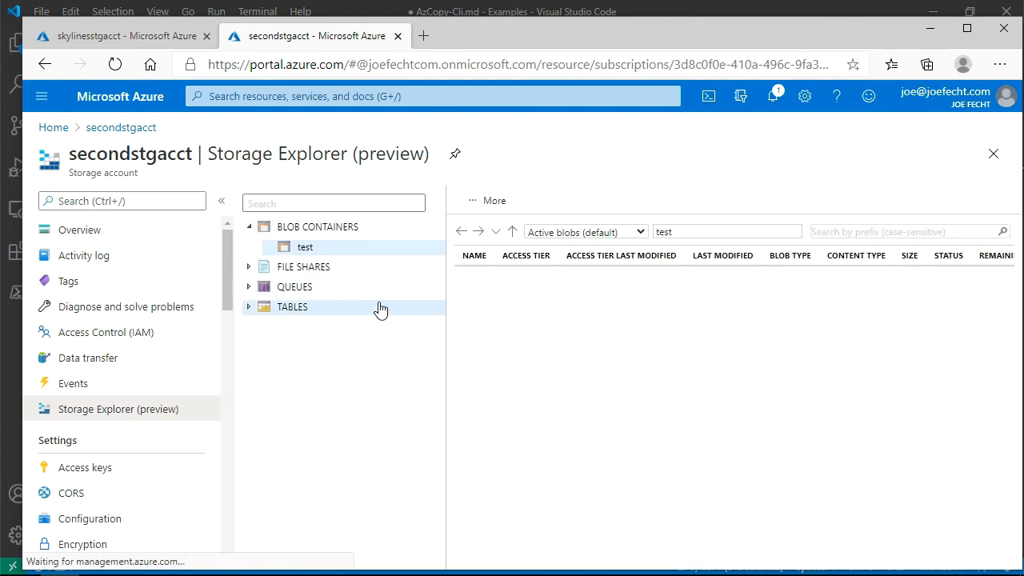